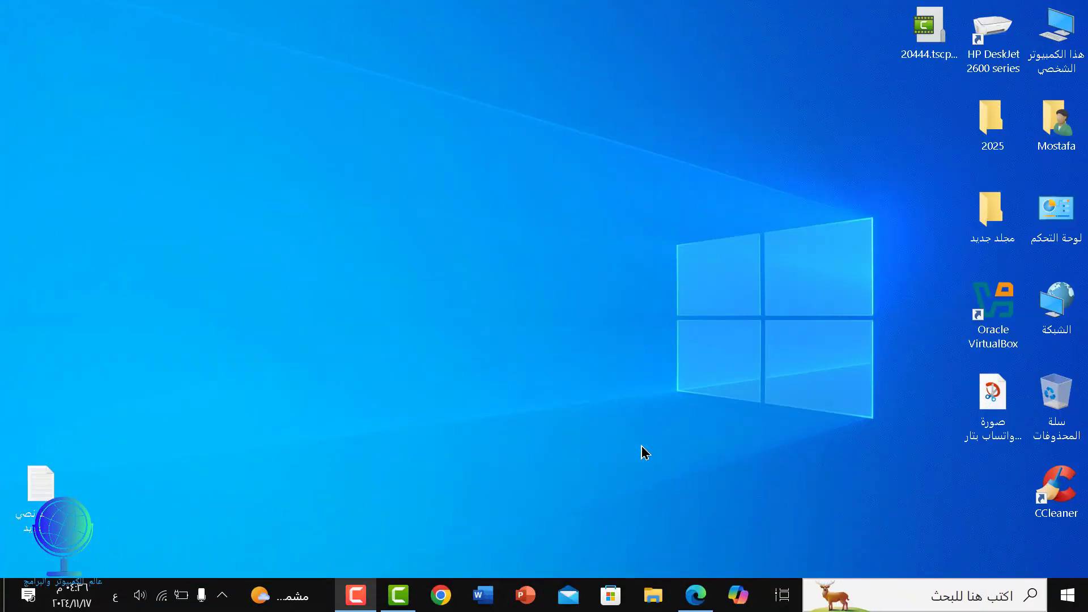
# In Microsoft Edge, search Google for "ويندوز11" and open Microsoft's Arabic Windows 11 download page.
pyautogui.click(697, 595)
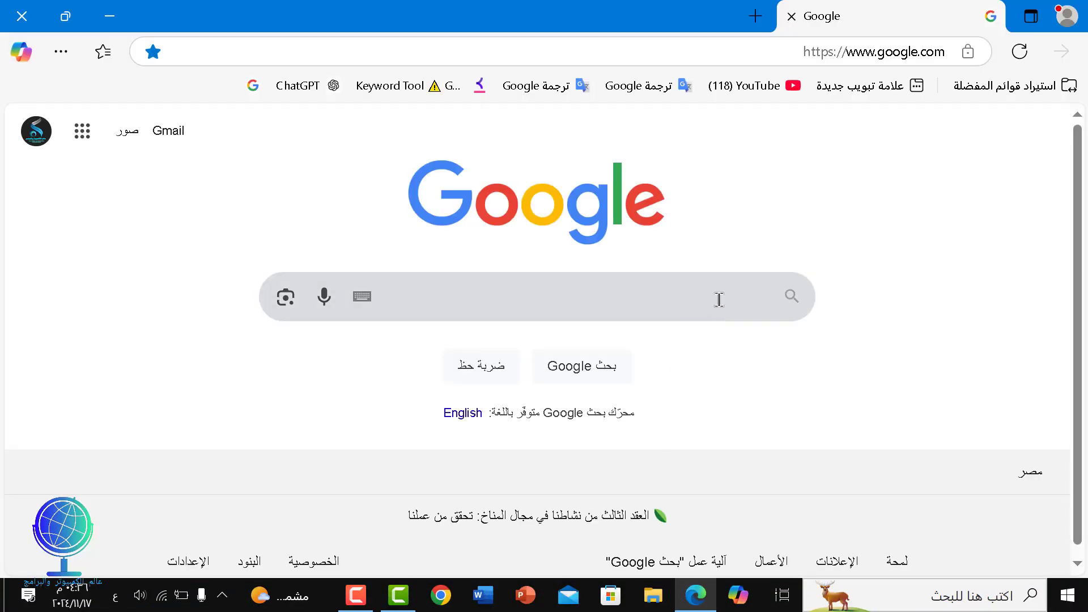
pyautogui.click(719, 301)
pyautogui.click(731, 346)
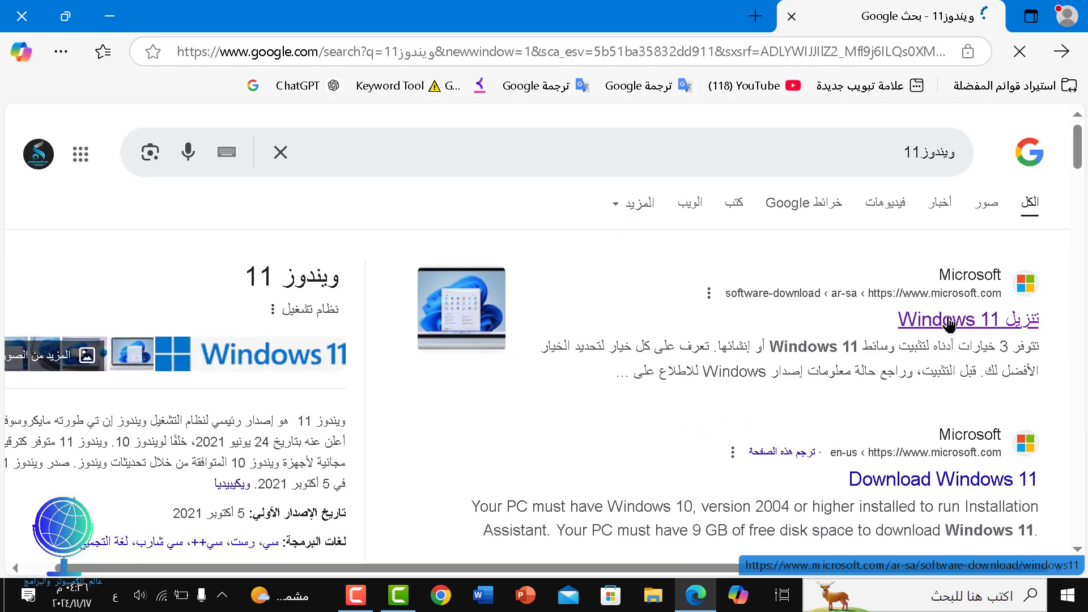
pyautogui.click(953, 323)
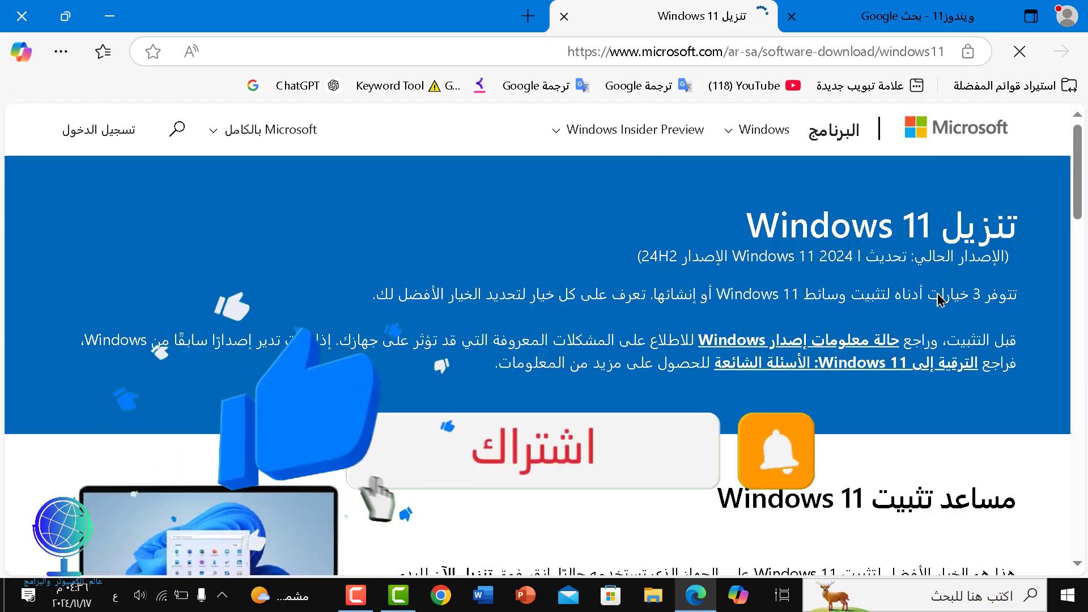
# Select the Windows 11 multi-edition ISO for x64 devices and submit the download request.
pyautogui.scroll(-15, 941, 299)
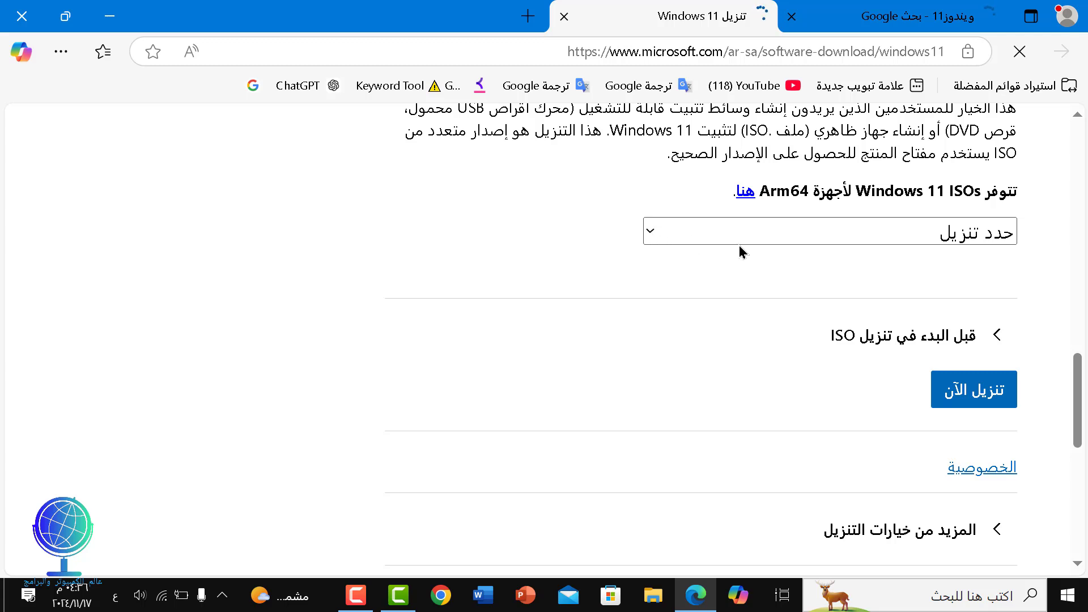
pyautogui.click(806, 238)
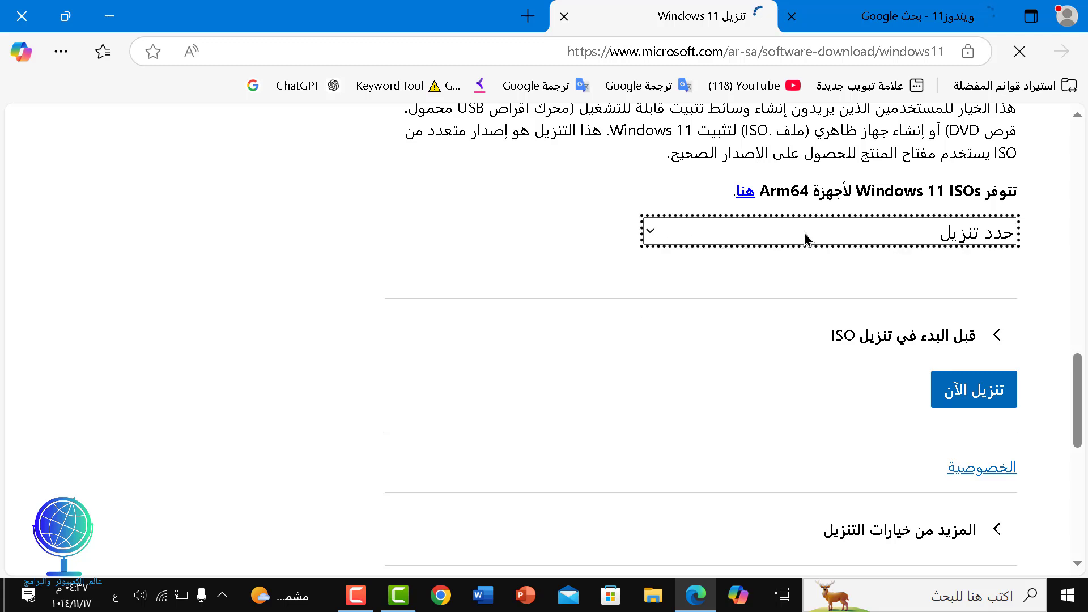
pyautogui.click(807, 234)
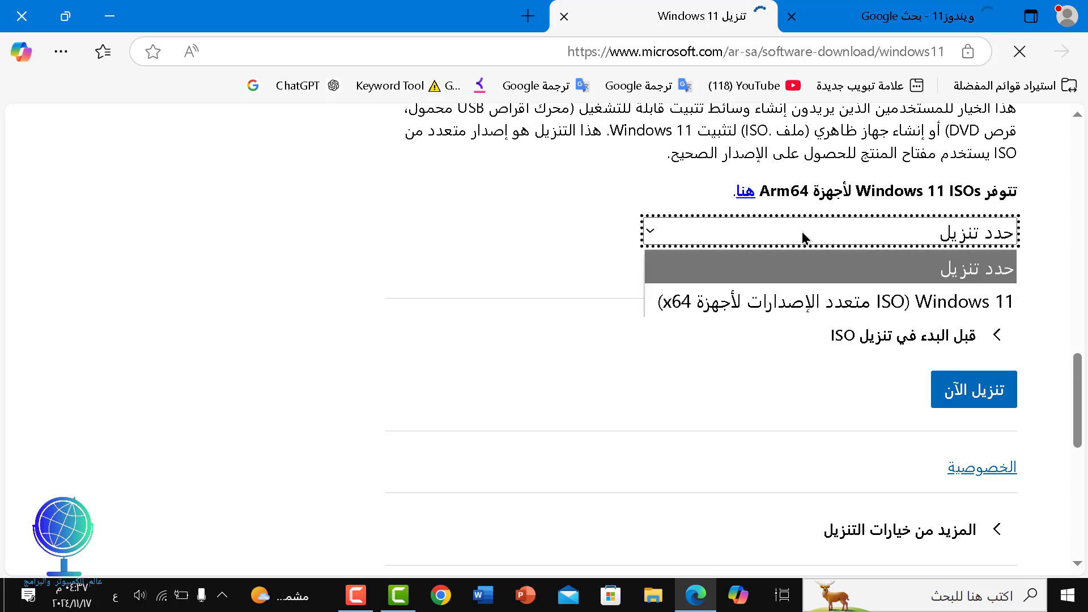
pyautogui.click(816, 302)
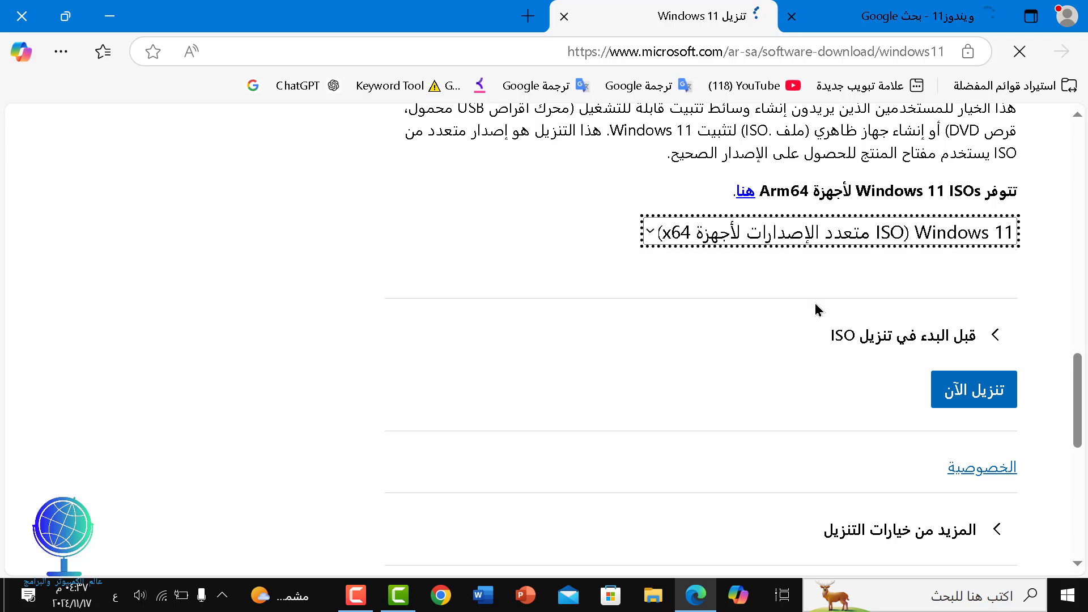
pyautogui.click(968, 392)
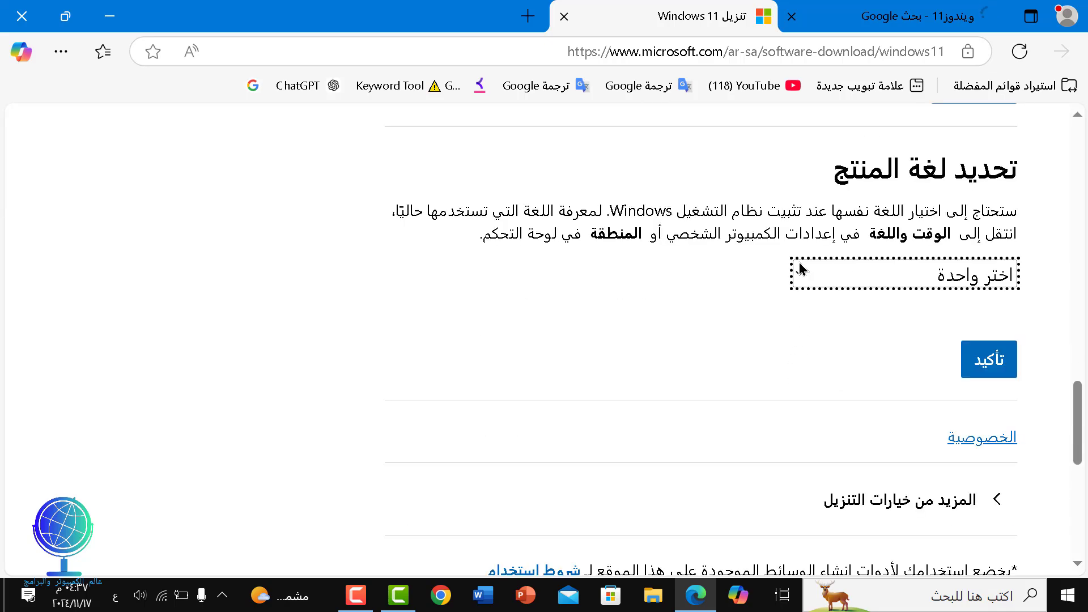
# Choose Arabic (العربية) as the product language and confirm it.
pyautogui.click(800, 268)
pyautogui.scroll(-3, 884, 448)
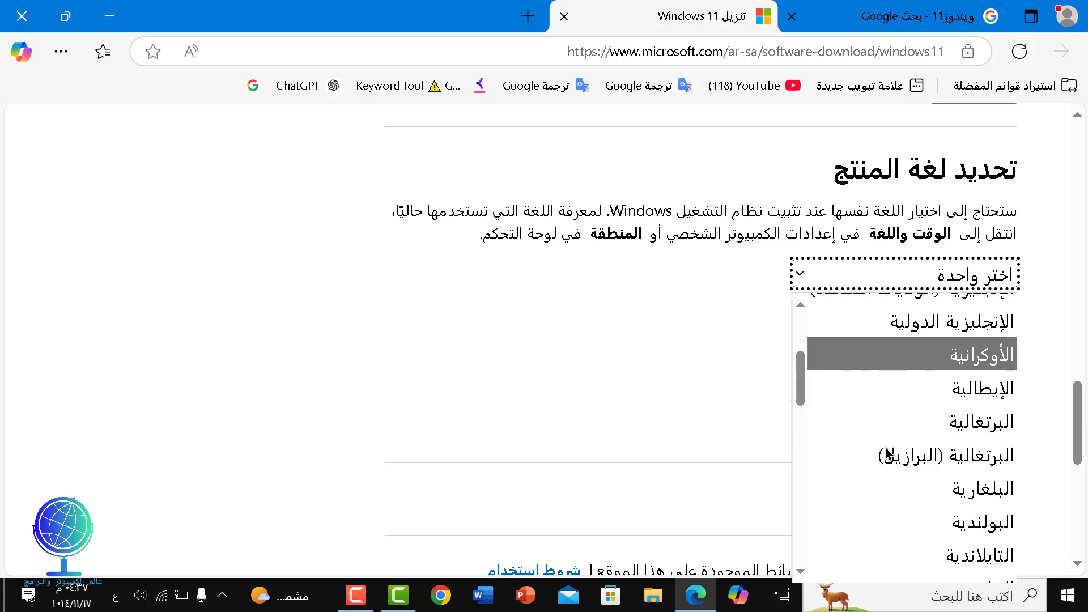
pyautogui.scroll(-2, 888, 453)
pyautogui.scroll(-2, 887, 453)
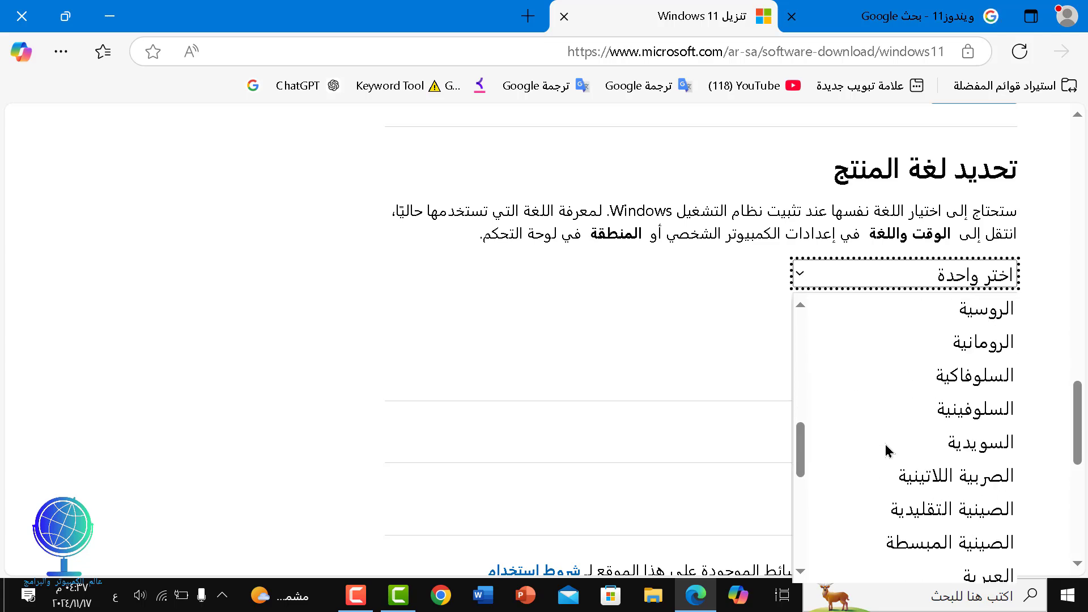
pyautogui.scroll(-4, 887, 451)
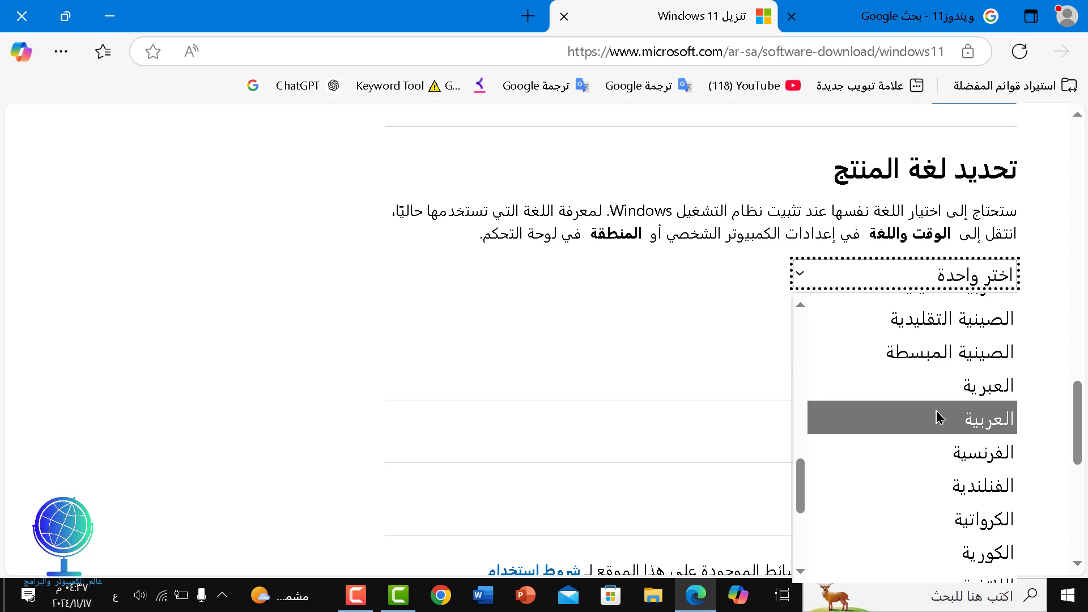
pyautogui.click(940, 418)
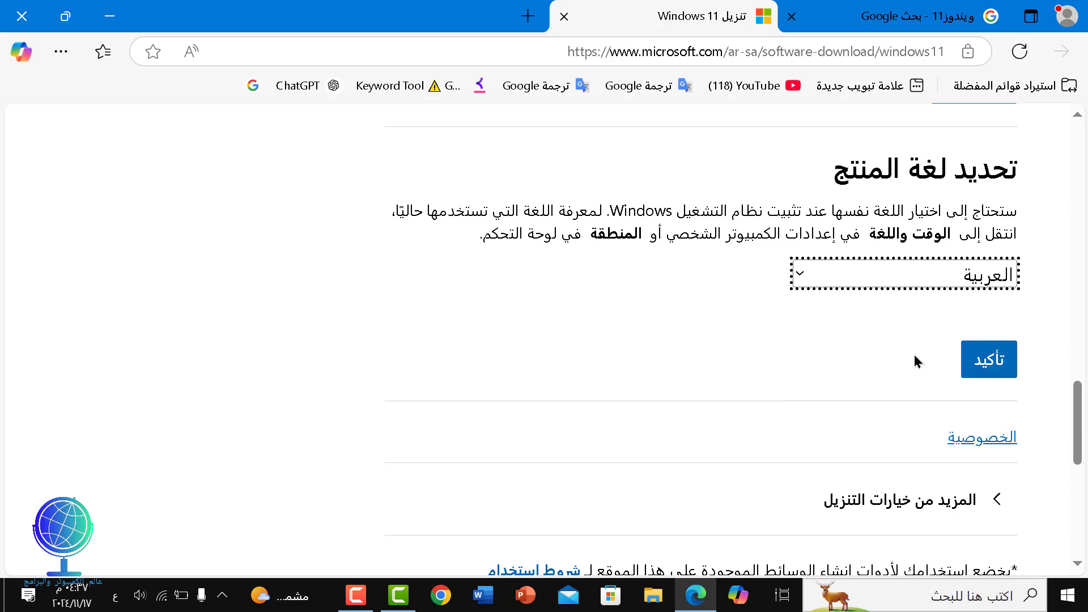
pyautogui.click(991, 366)
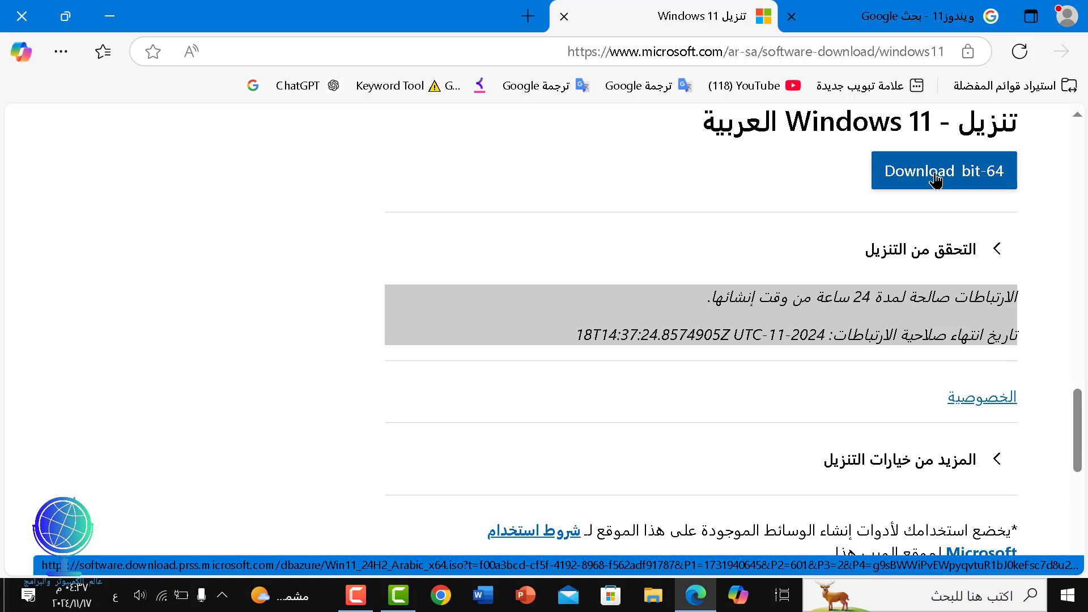
# Download the 64-bit Arabic Windows 11 ISO and select the Win11_24H2_Arabic_x64.iso file on the desktop.
pyautogui.click(936, 179)
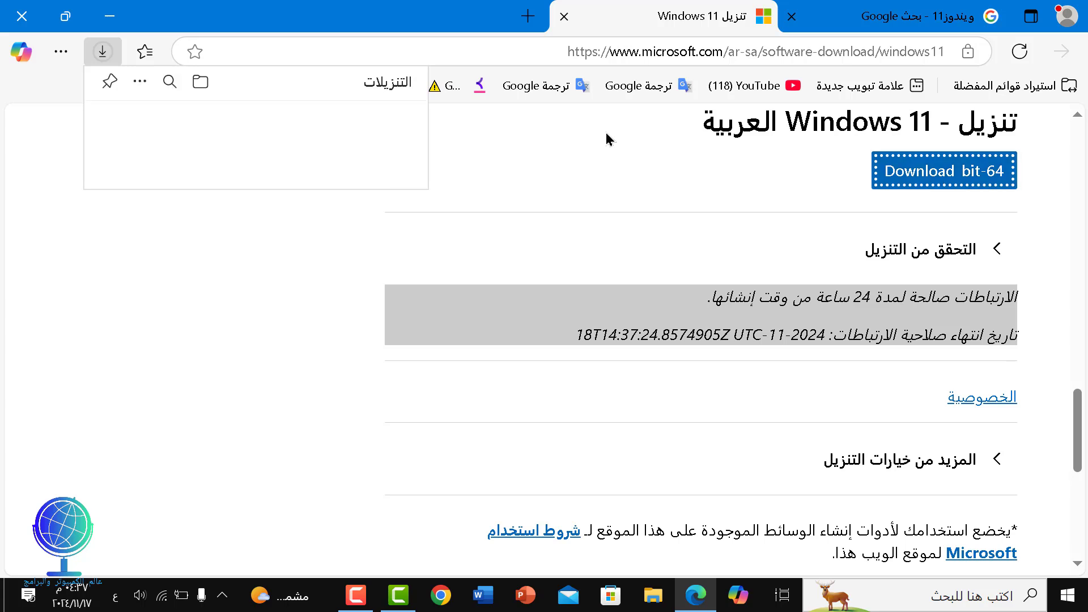
pyautogui.moveTo(281, 133)
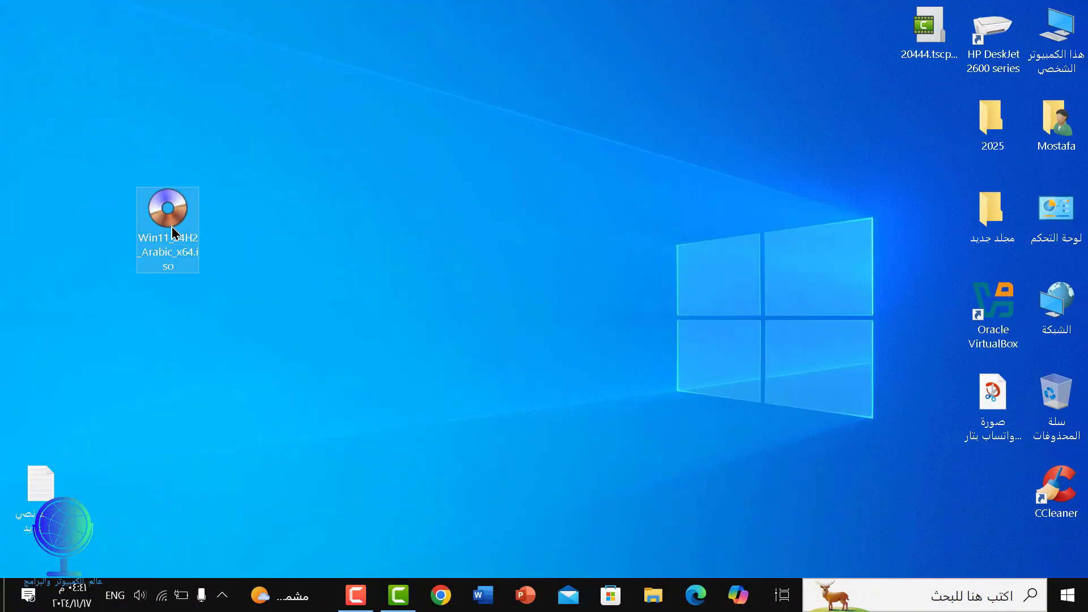
pyautogui.moveTo(161, 202)
pyautogui.click(183, 249)
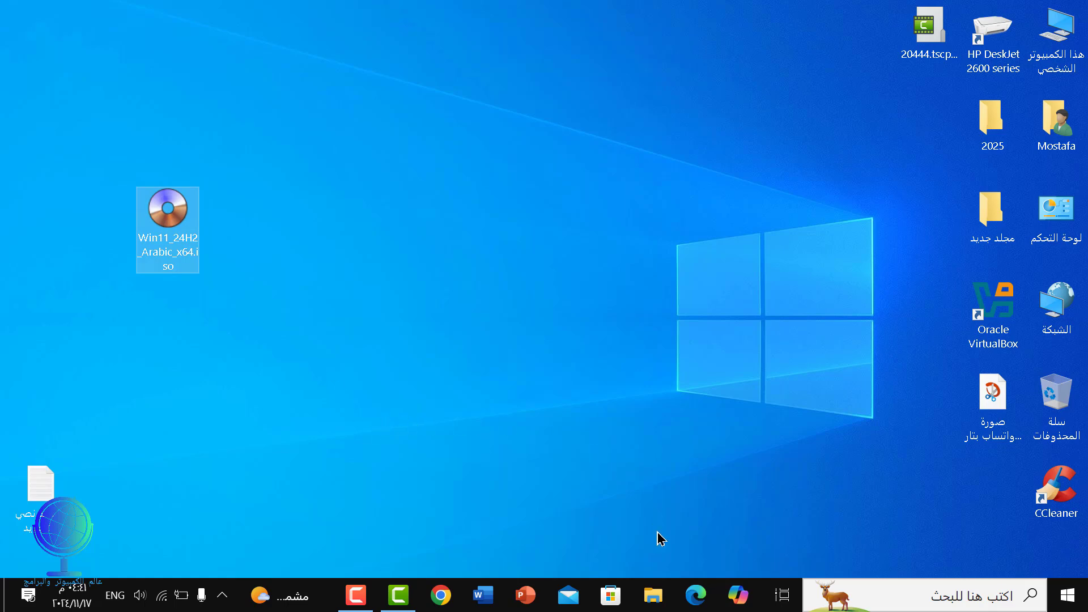
pyautogui.click(696, 595)
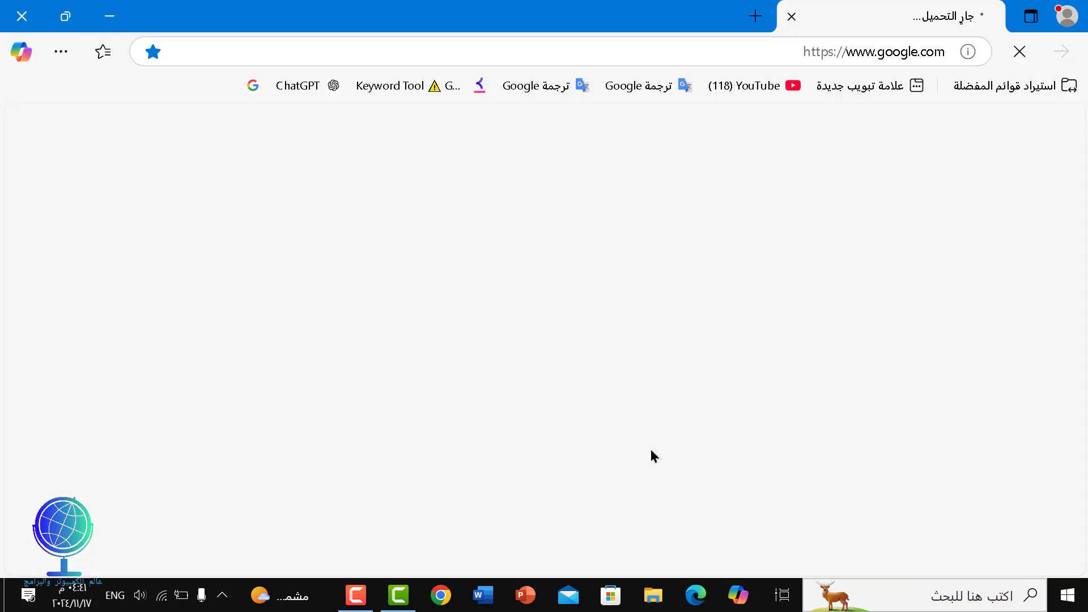
pyautogui.click(756, 51)
pyautogui.rightClick(756, 51)
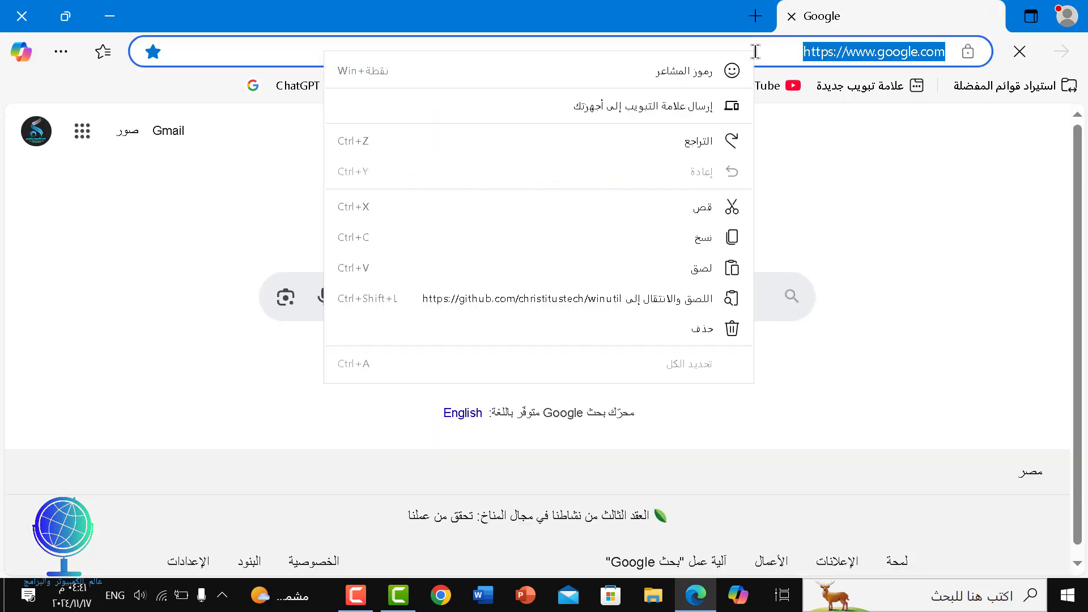
pyautogui.click(718, 264)
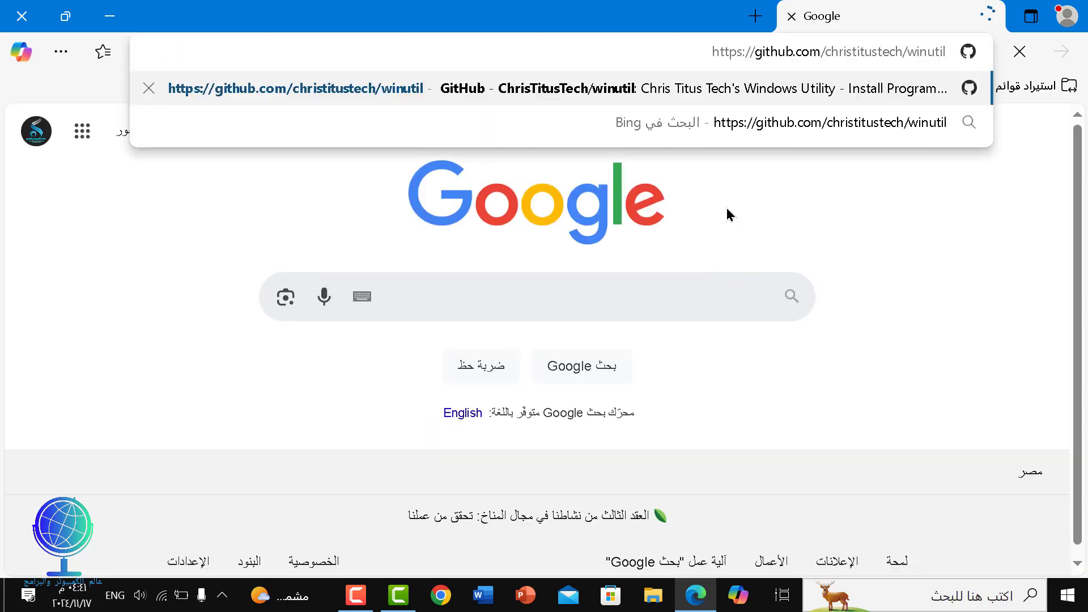
pyautogui.press('Return')
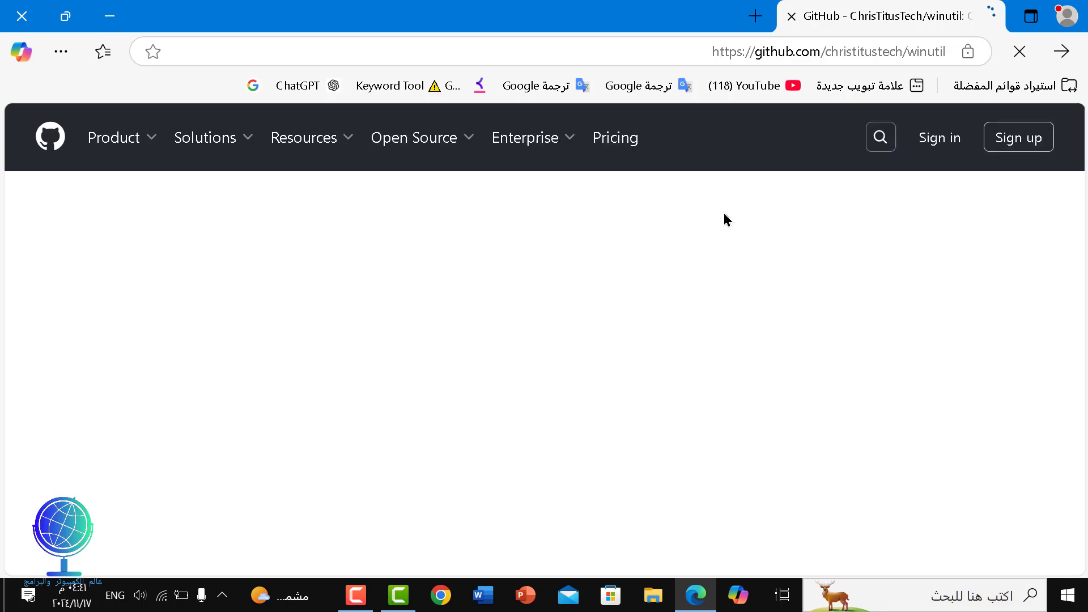
# Copy the Stable Branch launch command from the README's Launch Command section and close the browser.
pyautogui.scroll(-15, 626, 308)
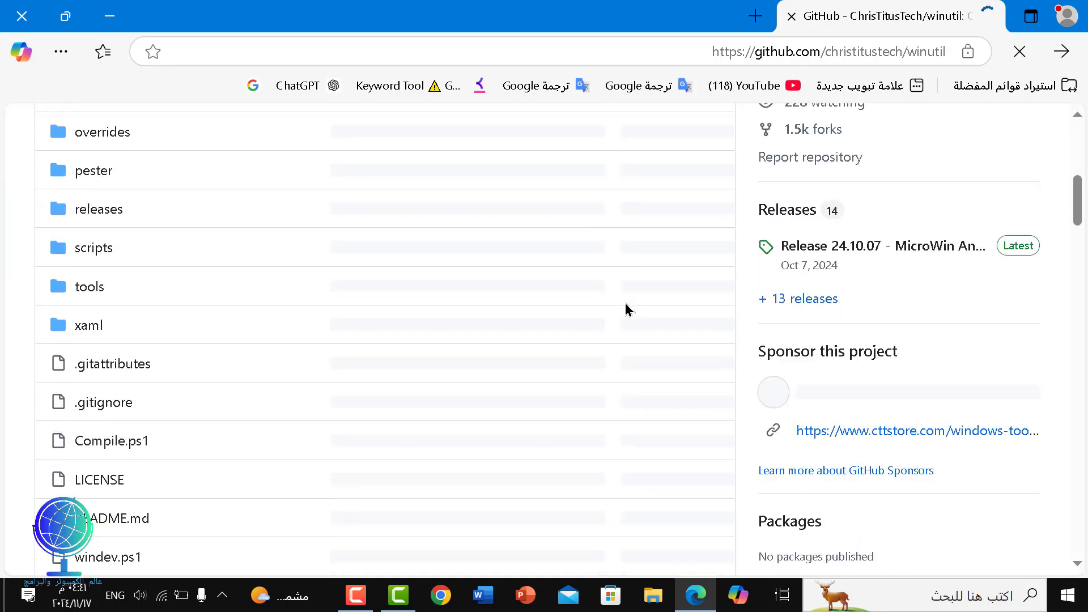
pyautogui.scroll(-5, 626, 308)
pyautogui.scroll(4, 626, 308)
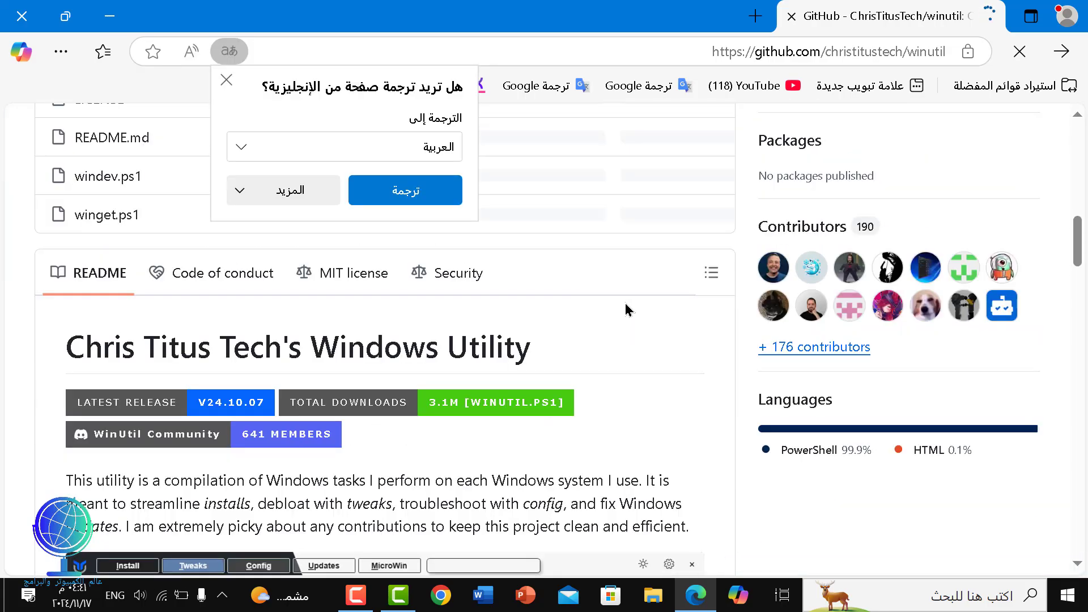
pyautogui.scroll(-4, 627, 308)
pyautogui.scroll(-12, 626, 308)
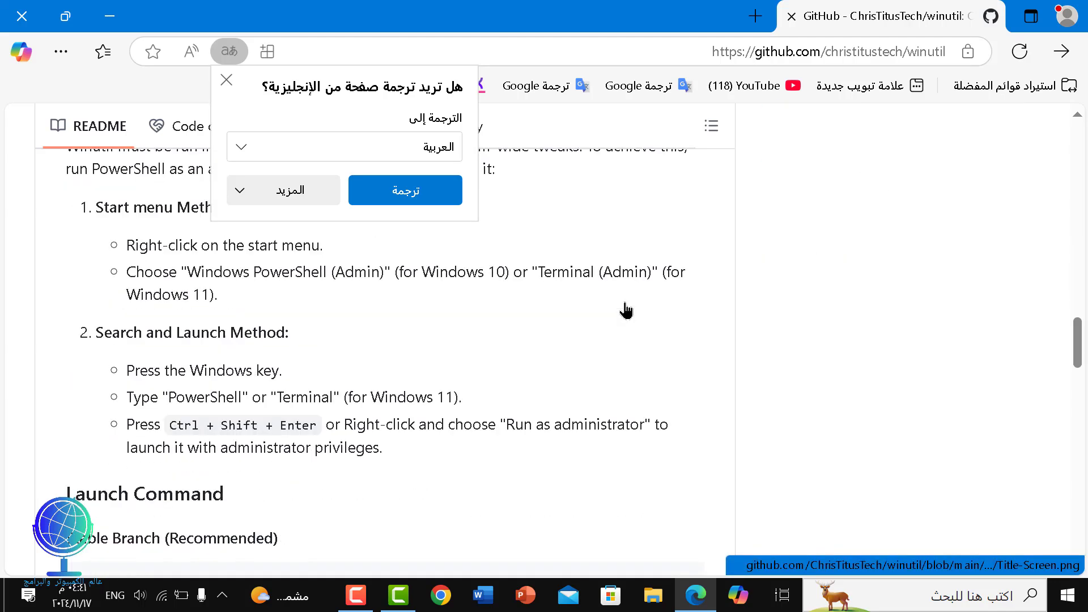
pyautogui.scroll(-6, 627, 311)
pyautogui.scroll(2, 626, 308)
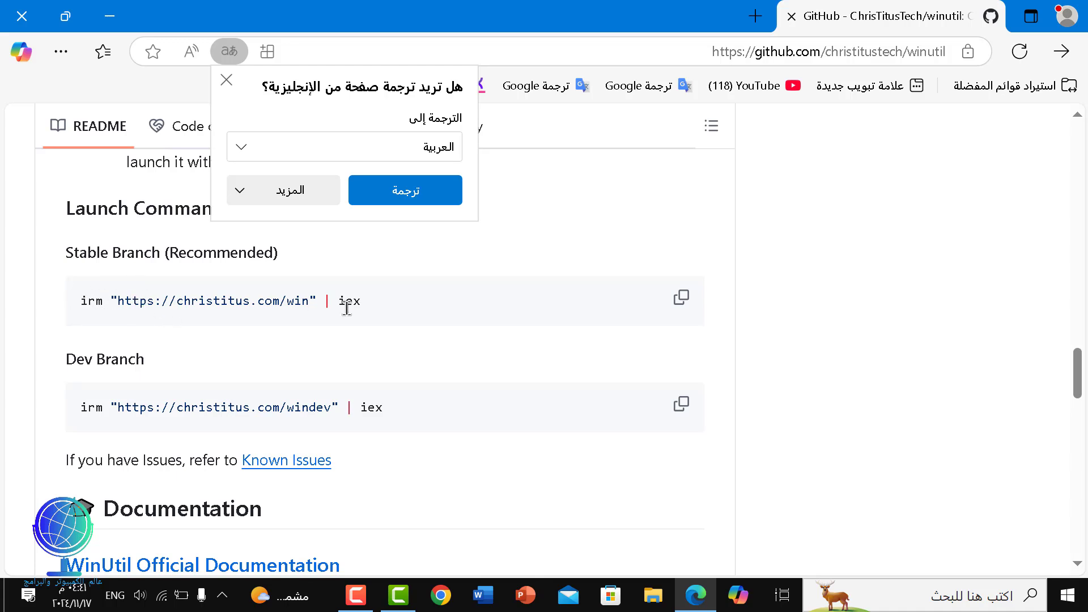
pyautogui.click(682, 299)
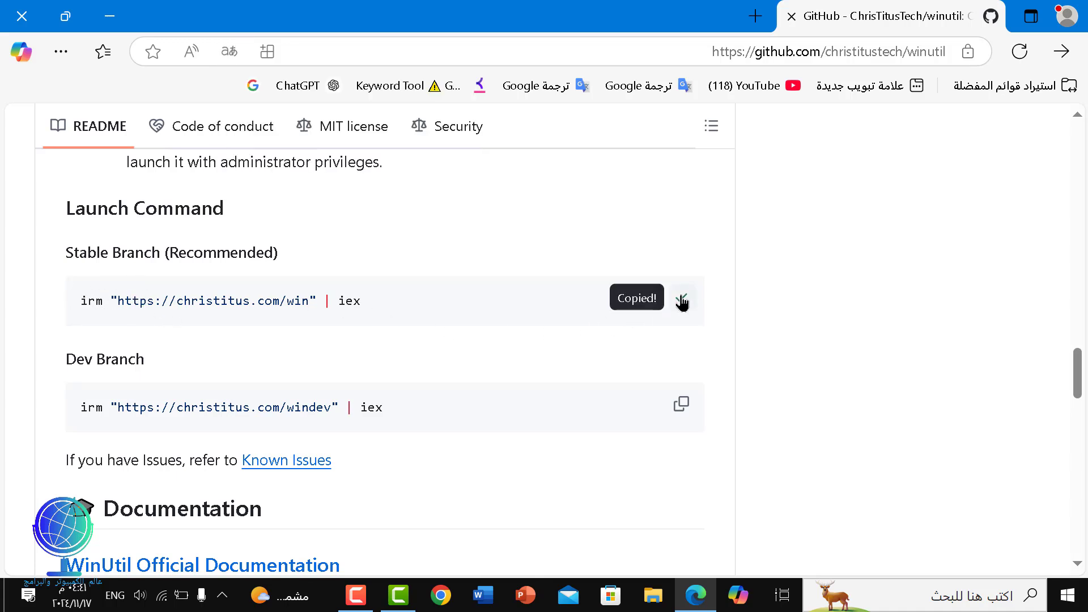
pyautogui.click(34, 15)
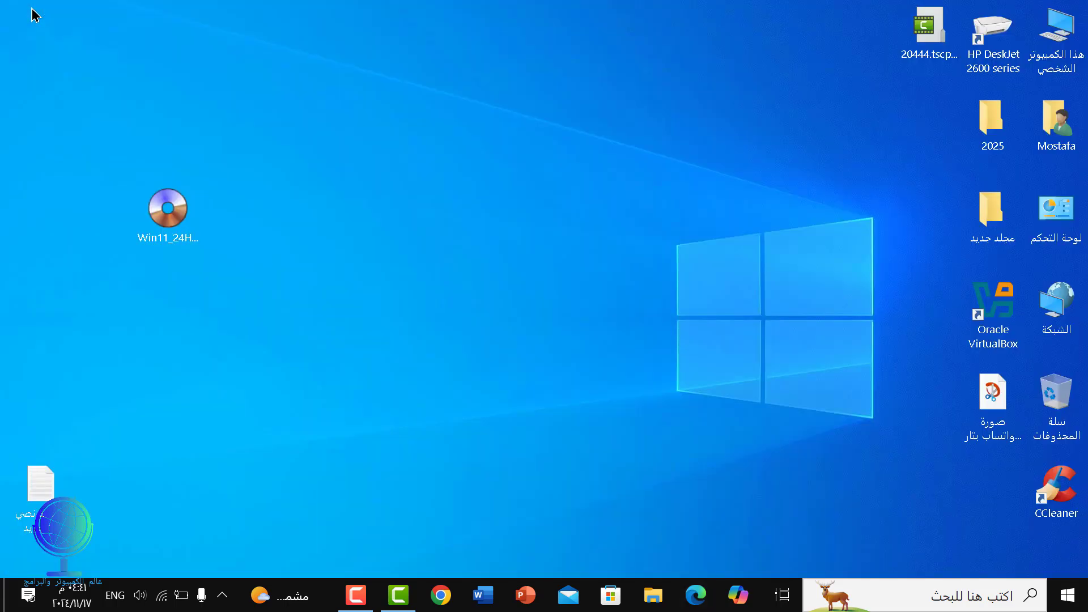
# Search Windows for "power" and run Windows PowerShell as administrator.
pyautogui.click(934, 592)
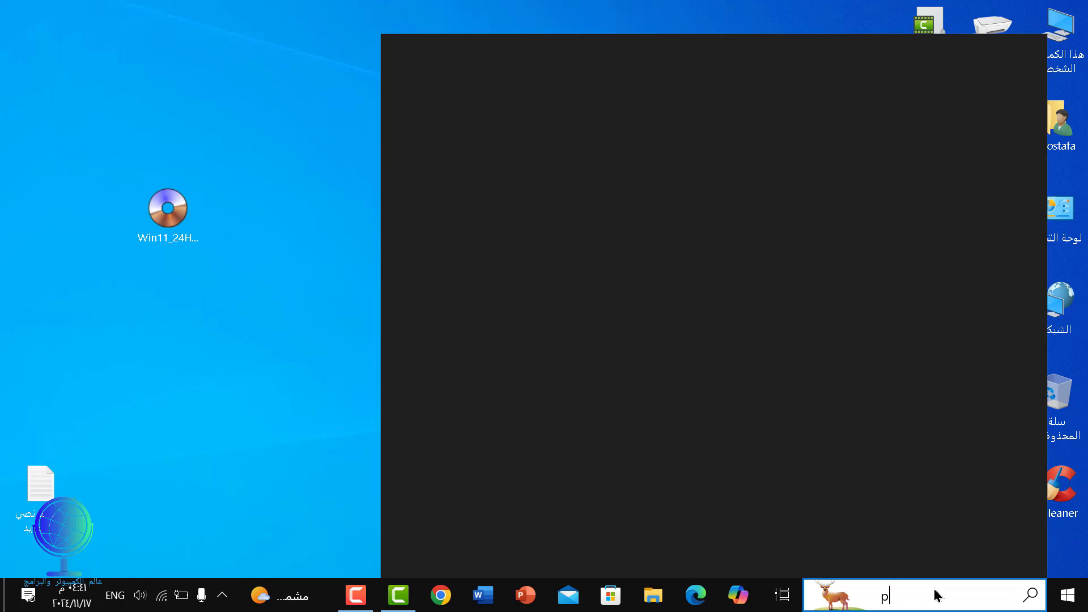
pyautogui.write('powe')
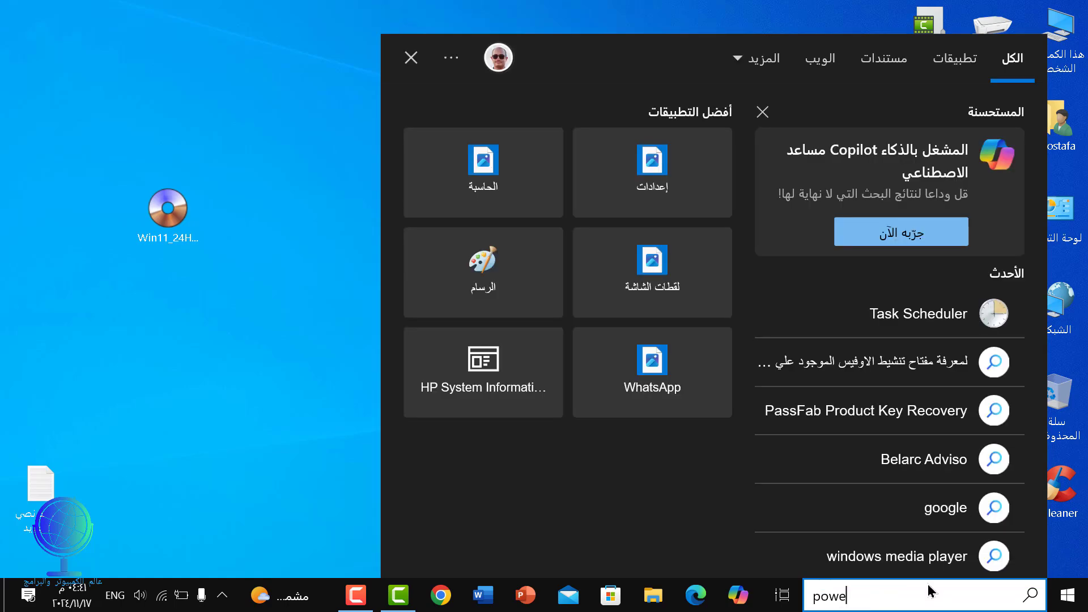
pyautogui.write('r')
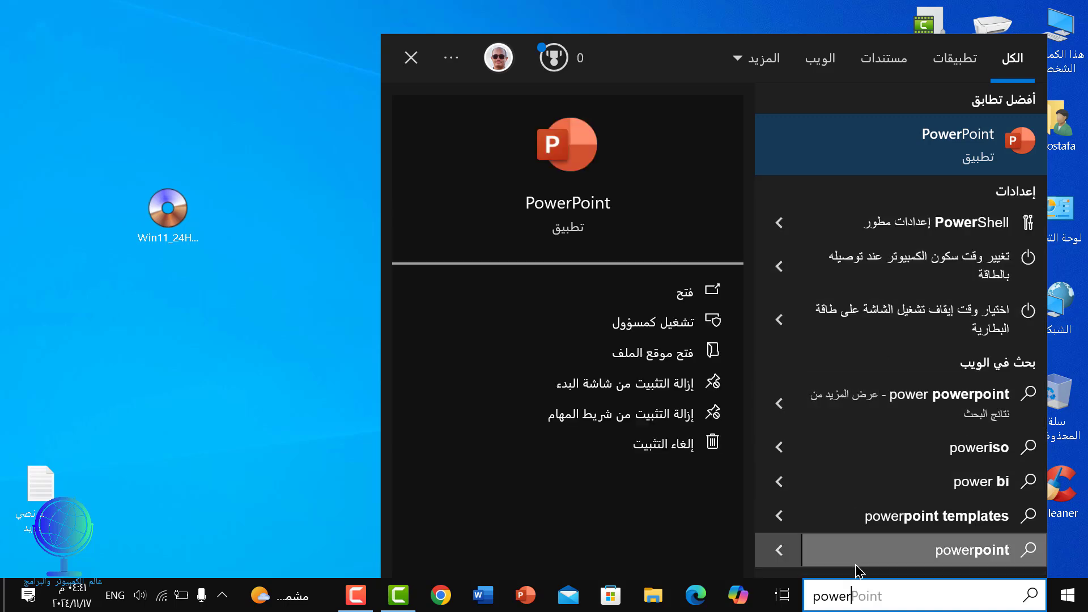
pyautogui.write('Point')
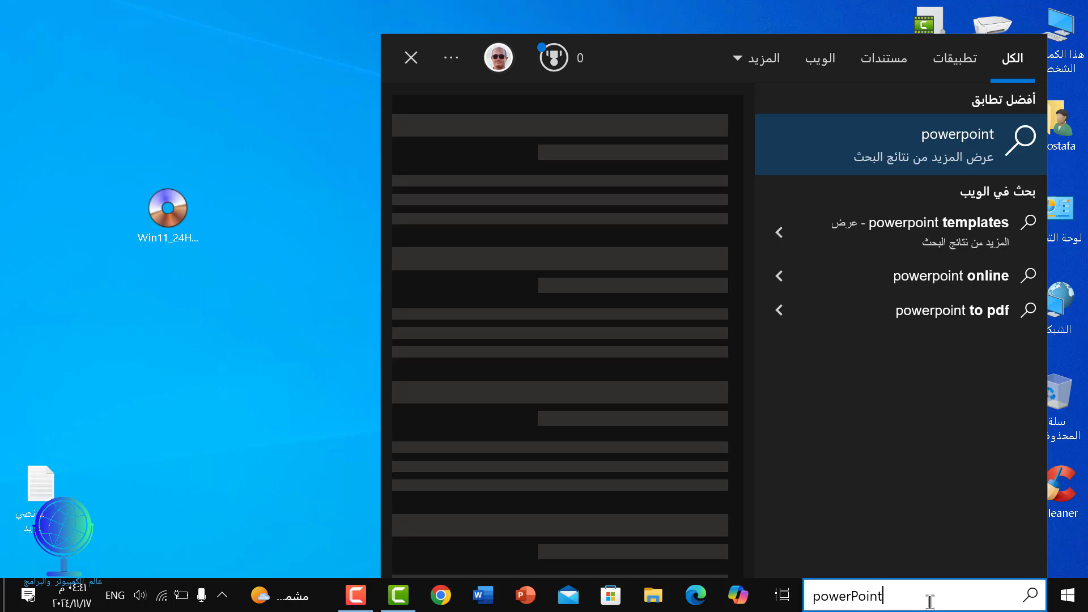
pyautogui.press('BackSpace')
pyautogui.press('BackSpace')
pyautogui.press('BackSpace')
pyautogui.press('BackSpace')
pyautogui.press('BackSpace')
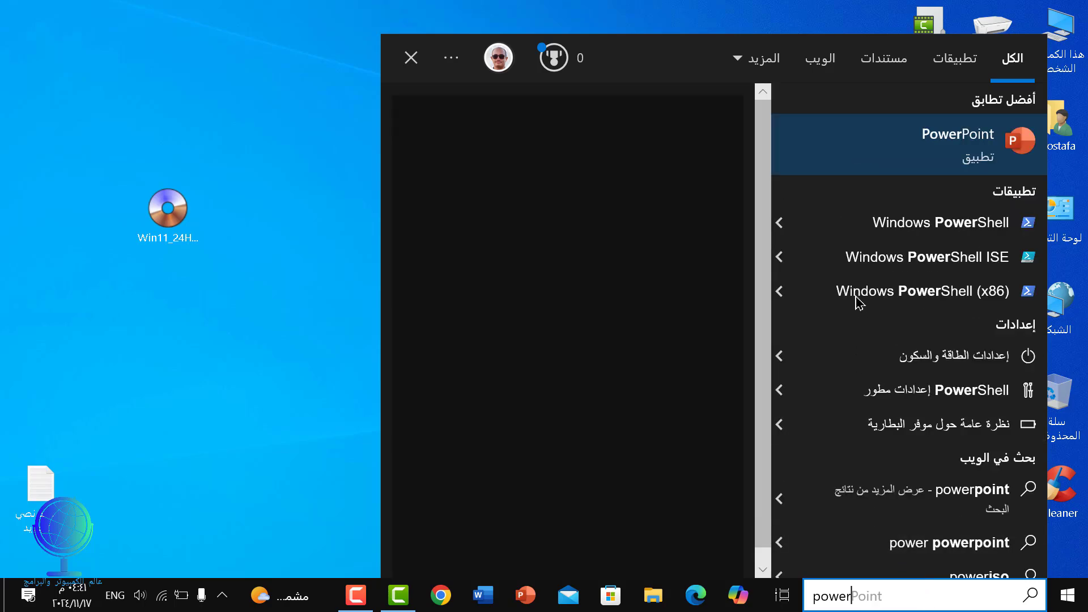
pyautogui.rightClick(867, 233)
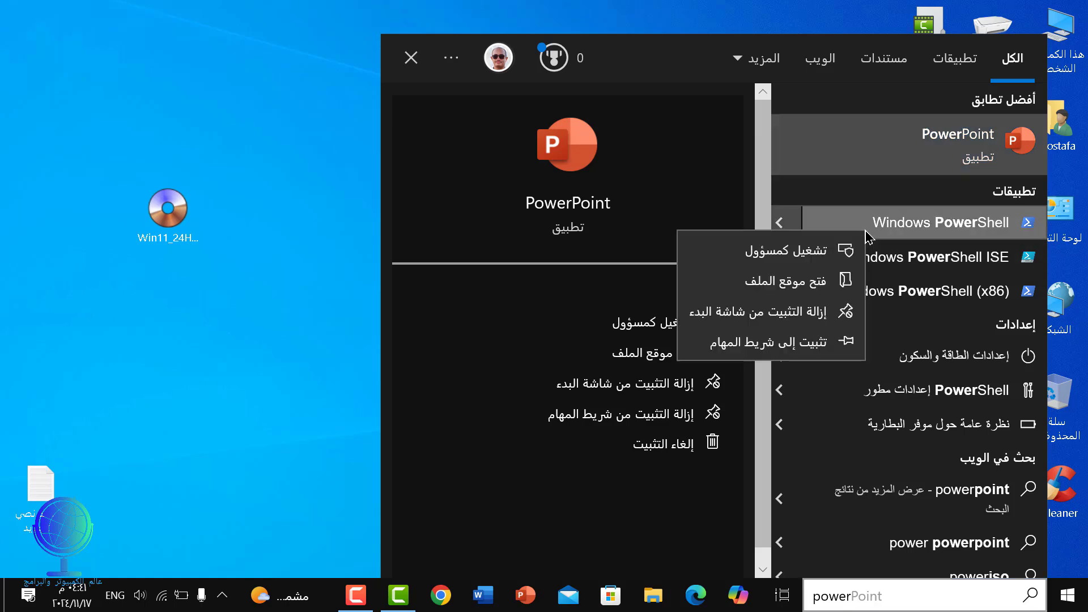
pyautogui.click(809, 256)
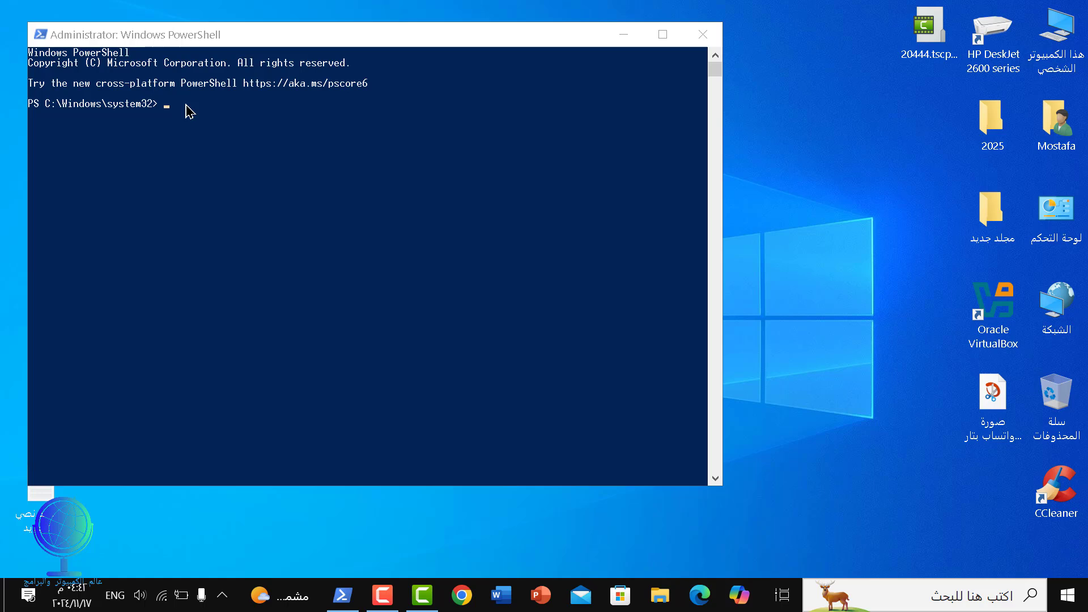
pyautogui.click(186, 105)
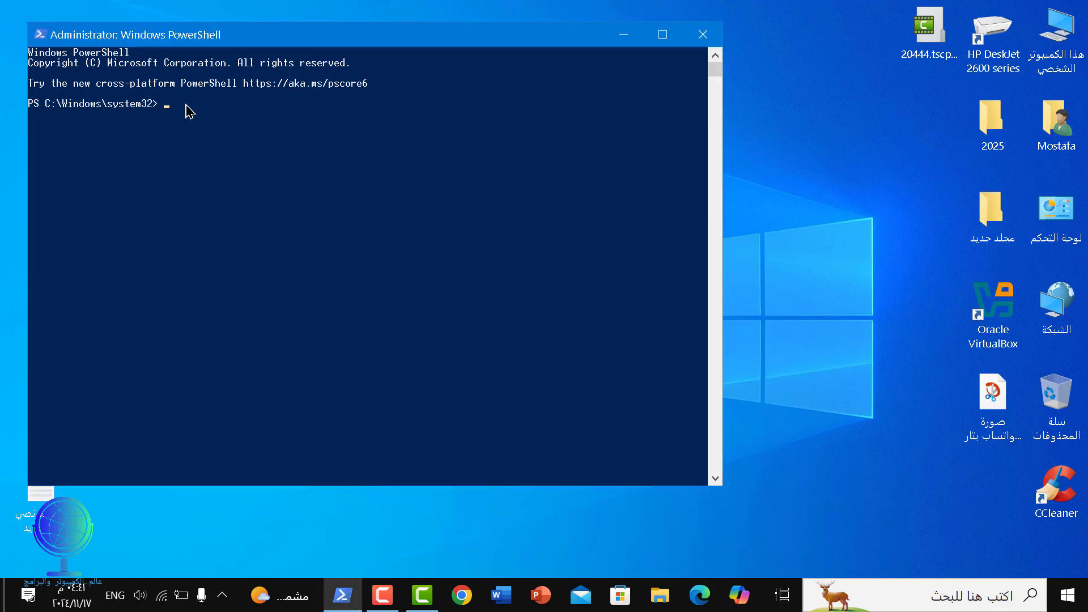
pyautogui.rightClick(186, 106)
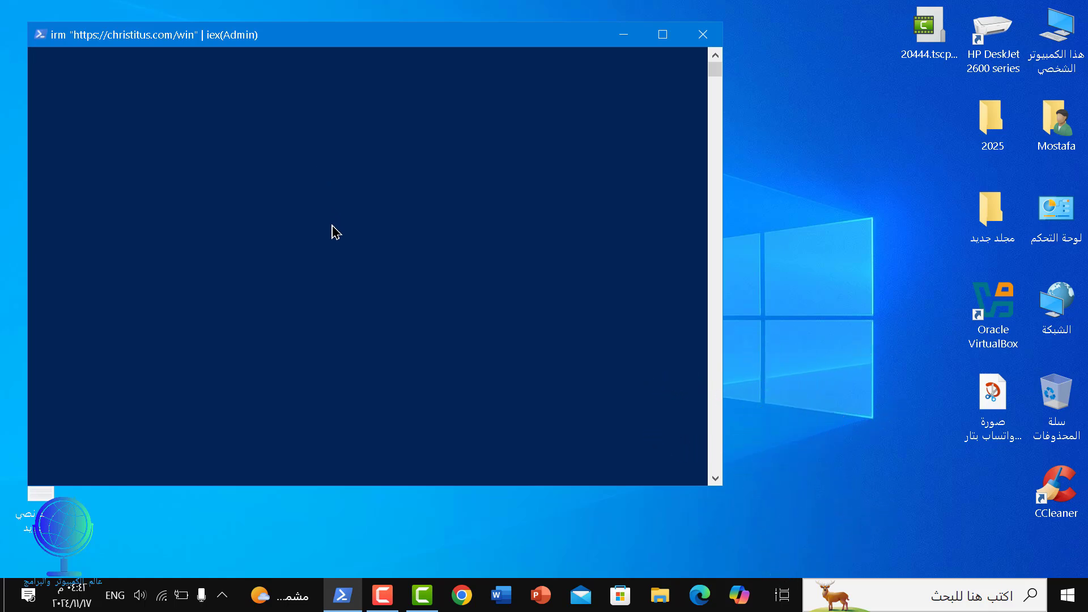
# Open MicroWin in the utility and load Win11_24H2_Arabic_x64.iso from the desktop as the user's own Windows ISO.
pyautogui.moveTo(393, 607)
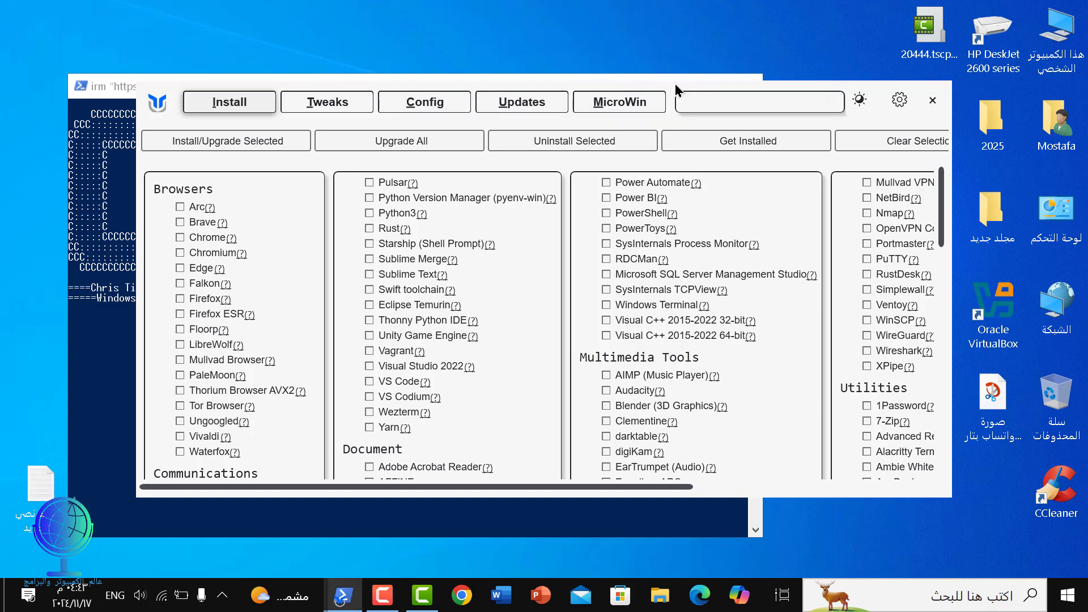
pyautogui.moveTo(679, 91); pyautogui.dragTo(664, 58)
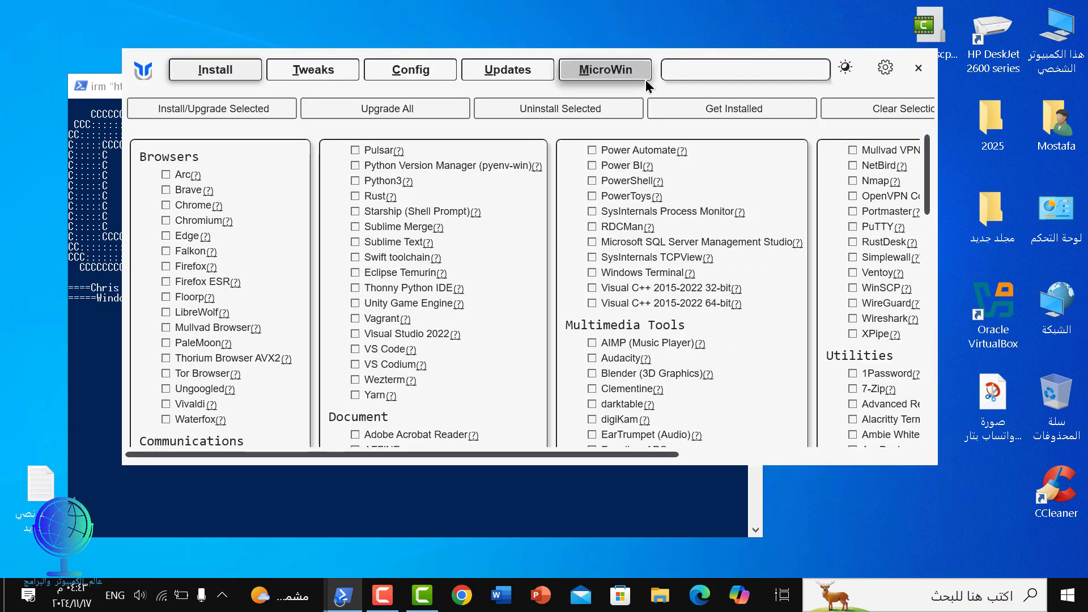
pyautogui.click(606, 75)
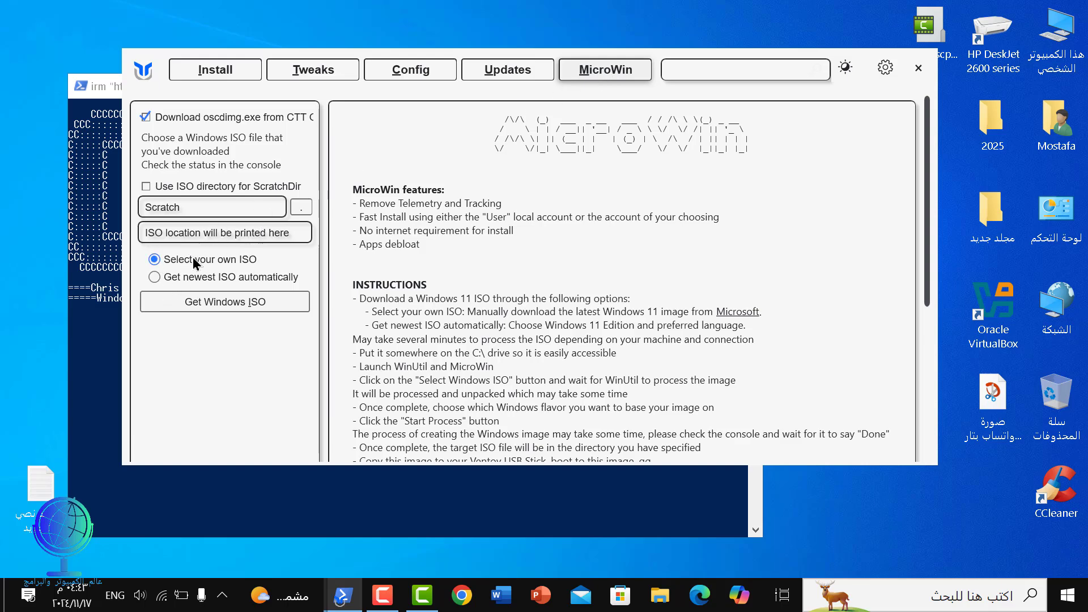
pyautogui.click(199, 305)
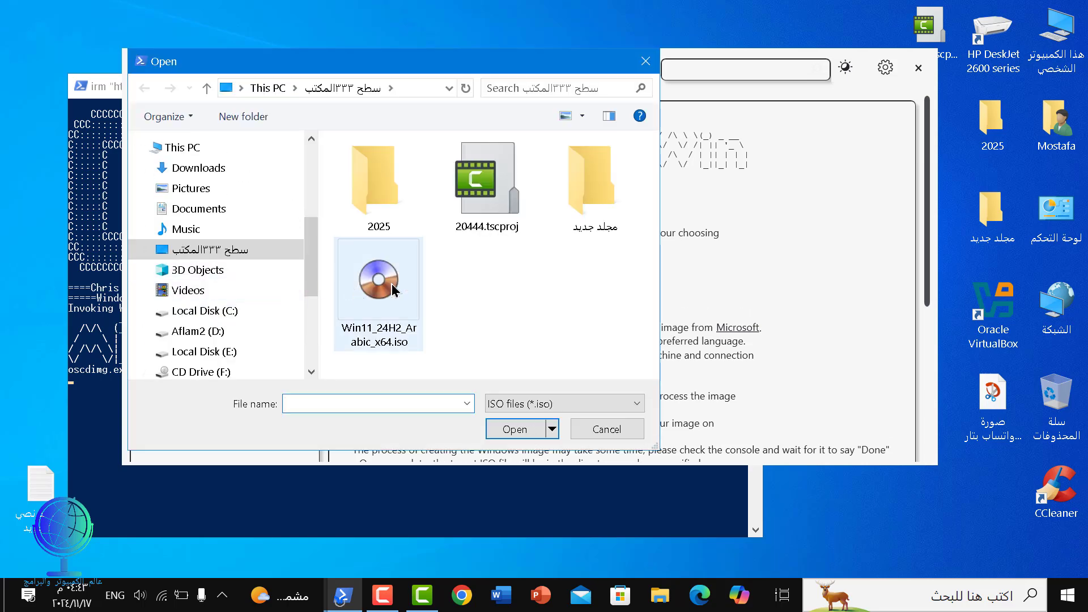
pyautogui.click(395, 290)
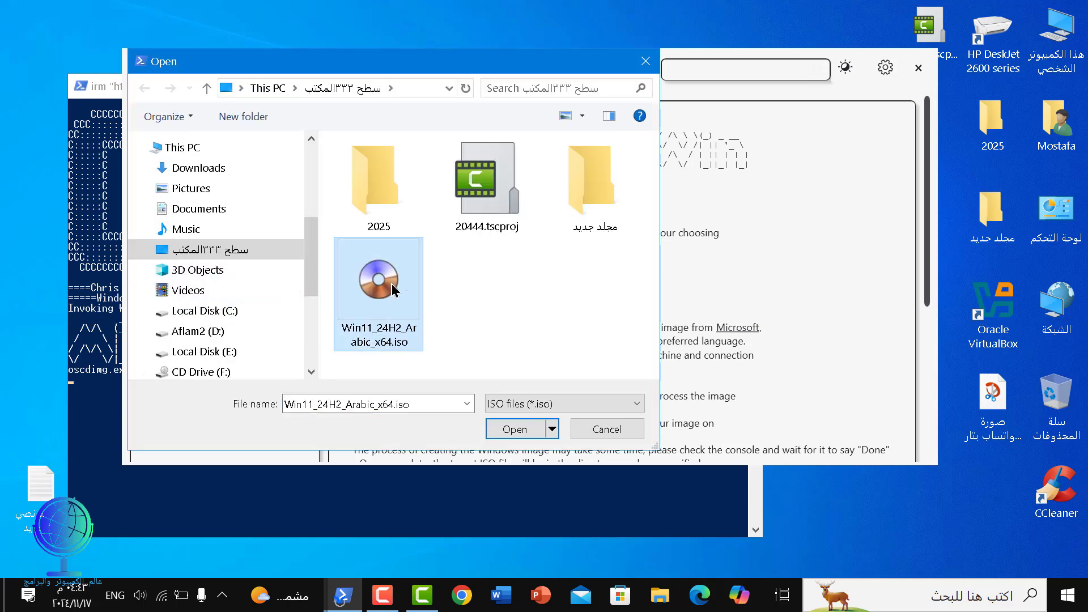
pyautogui.click(519, 431)
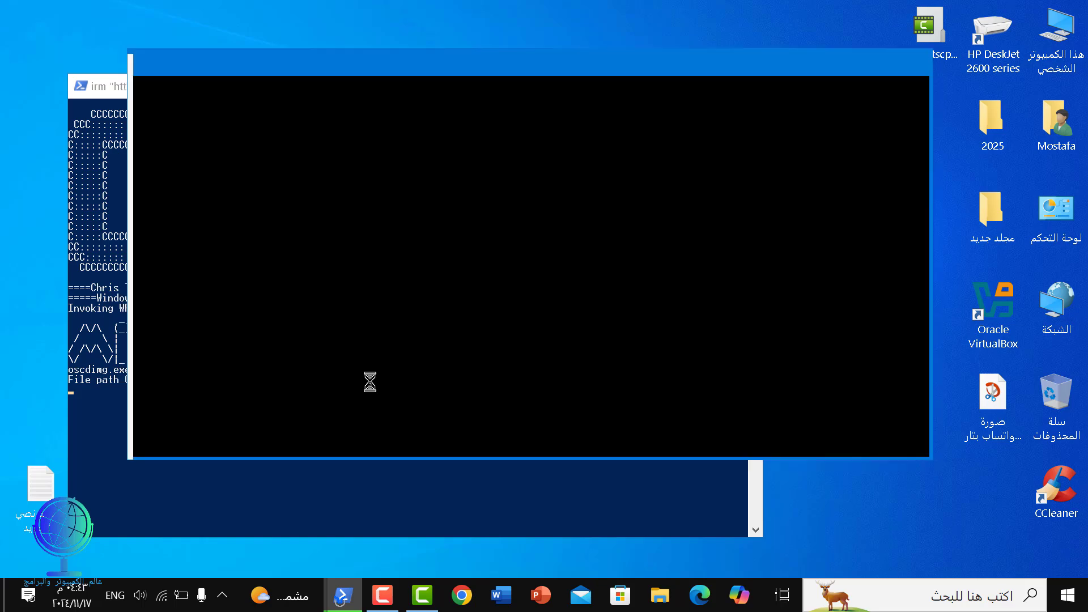
pyautogui.click(383, 594)
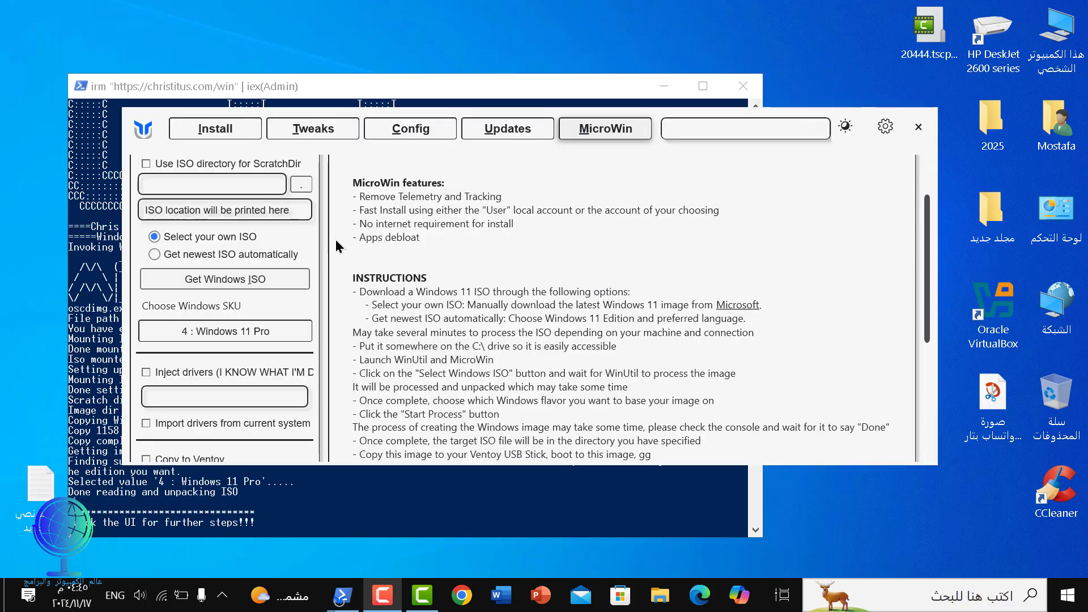
# Choose 4 : Windows 11 Pro as the Windows SKU and enter the custom user name for the local account.
pyautogui.click(273, 333)
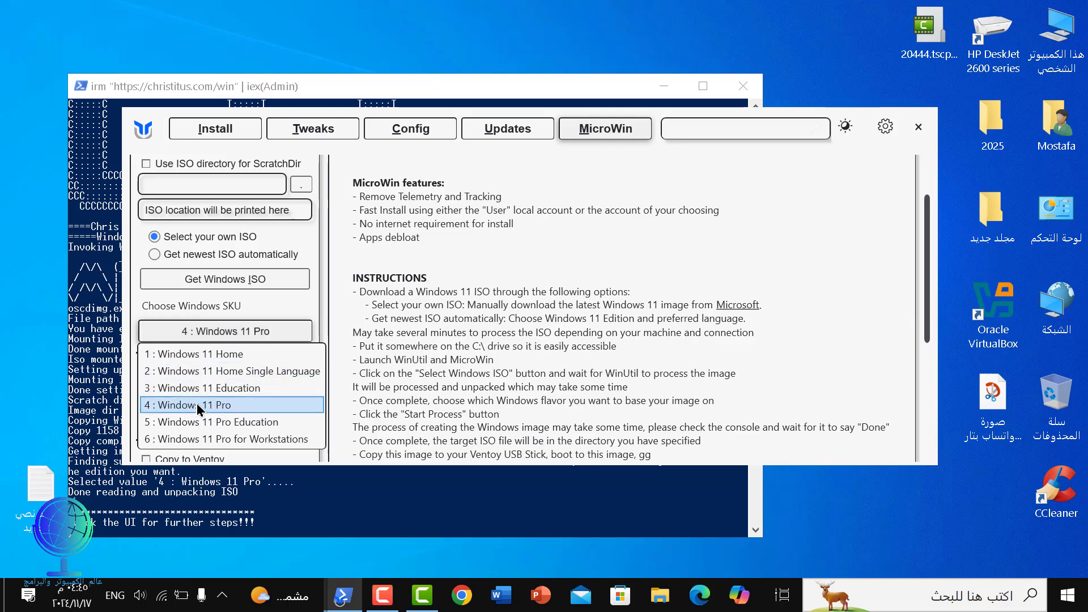
pyautogui.click(230, 405)
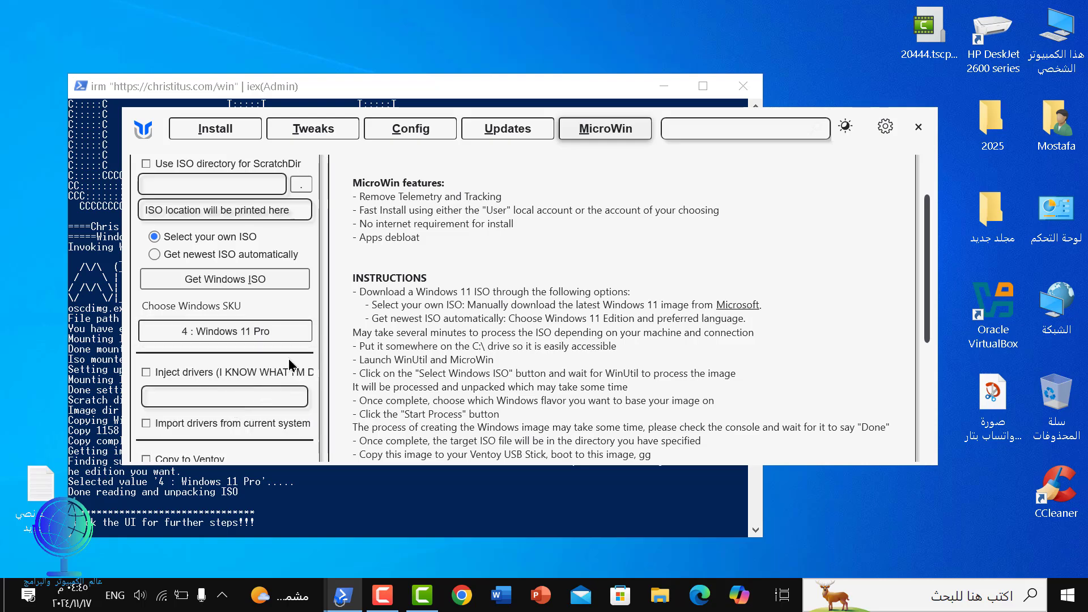
pyautogui.scroll(-5, 289, 363)
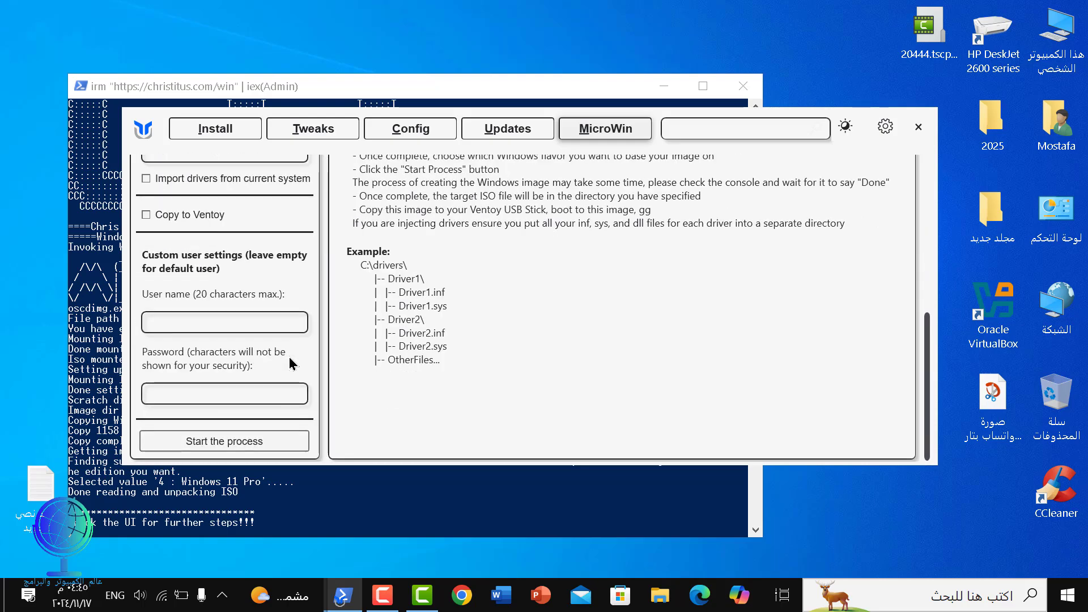
pyautogui.click(232, 319)
pyautogui.write('M')
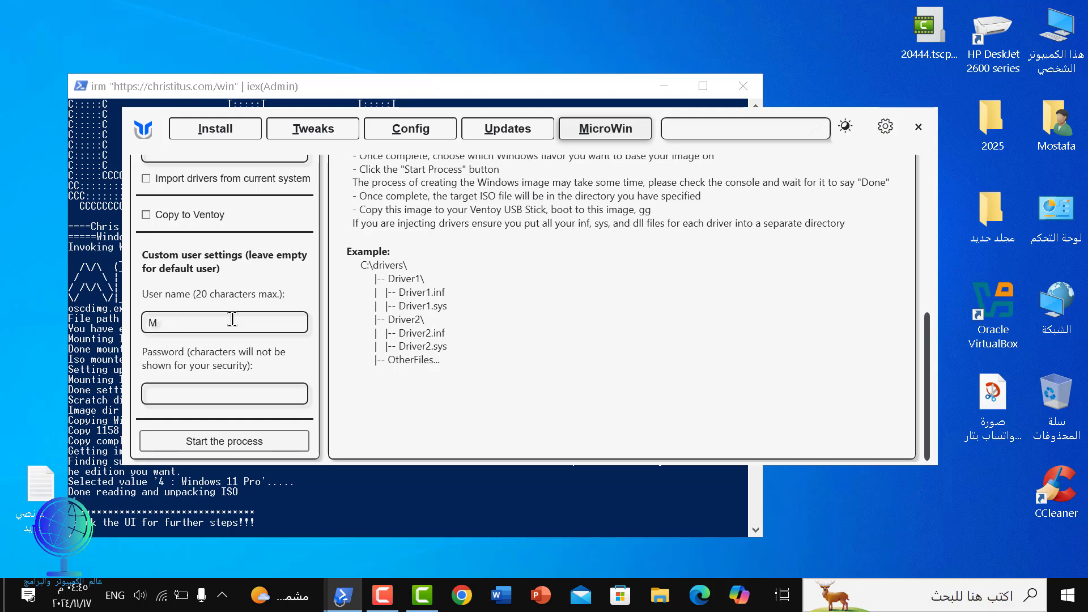
pyautogui.write('osyafa')
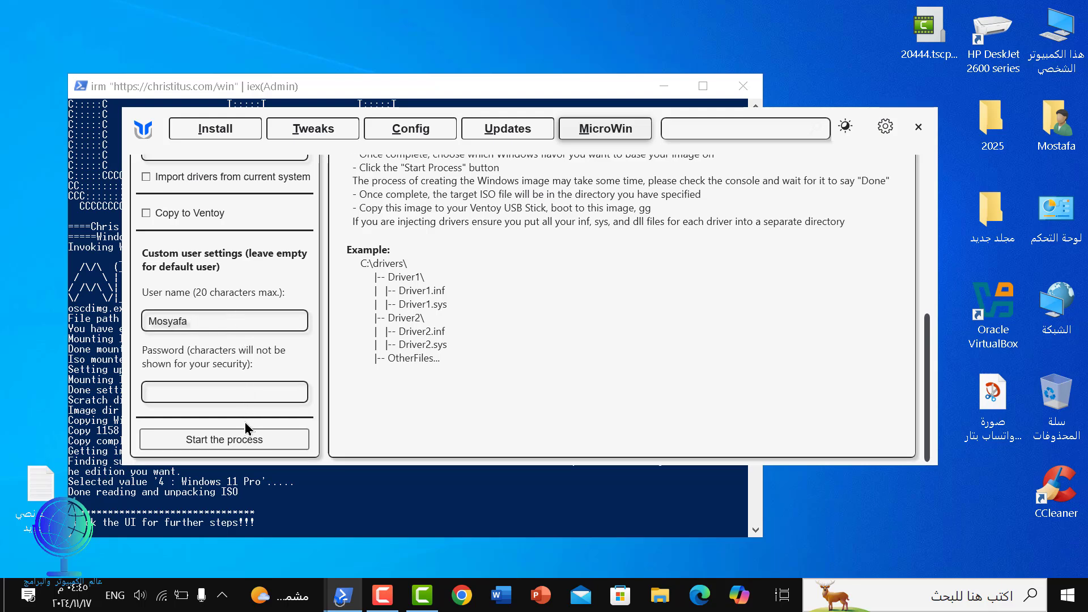
# Start the MicroWin process and save the output image to the desktop as "win 11 miro 24h2" in ISO format.
pyautogui.click(222, 442)
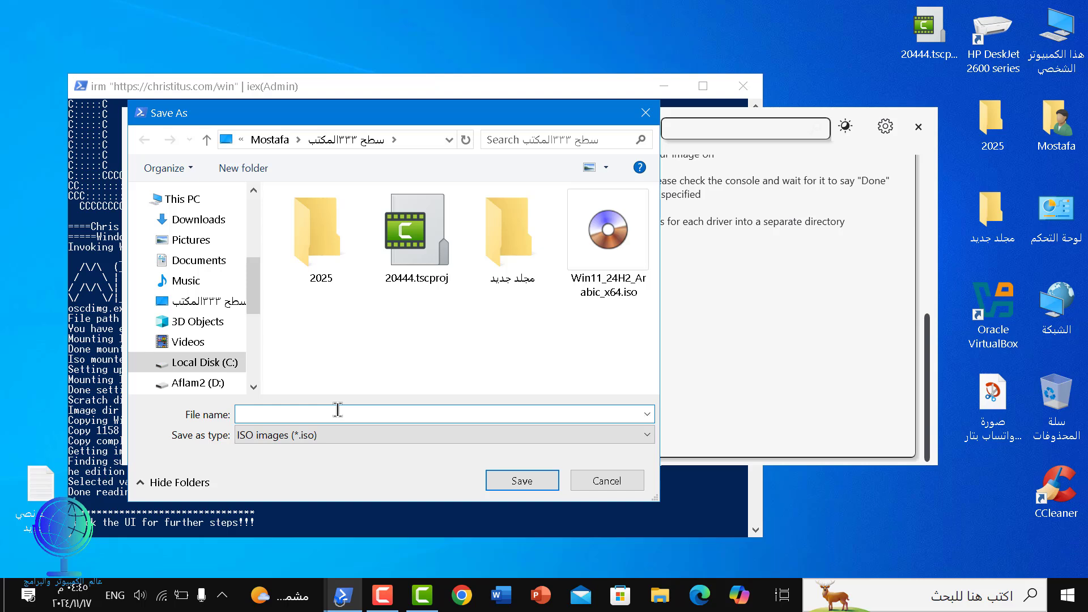
pyautogui.write('wi')
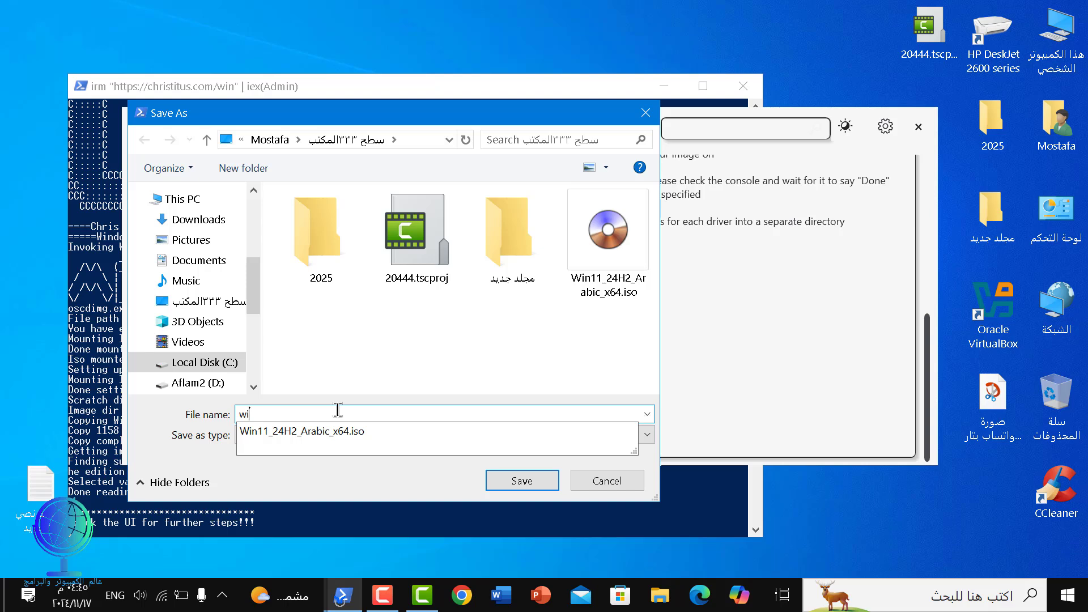
pyautogui.write('n ')
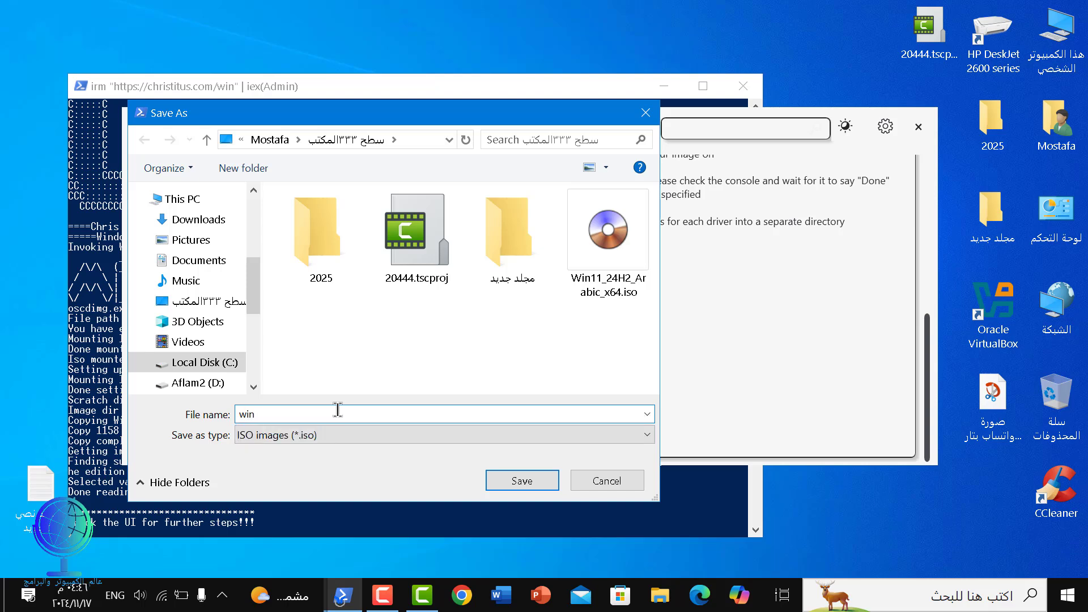
pyautogui.write('11 miro 24h2')
pyautogui.click(227, 306)
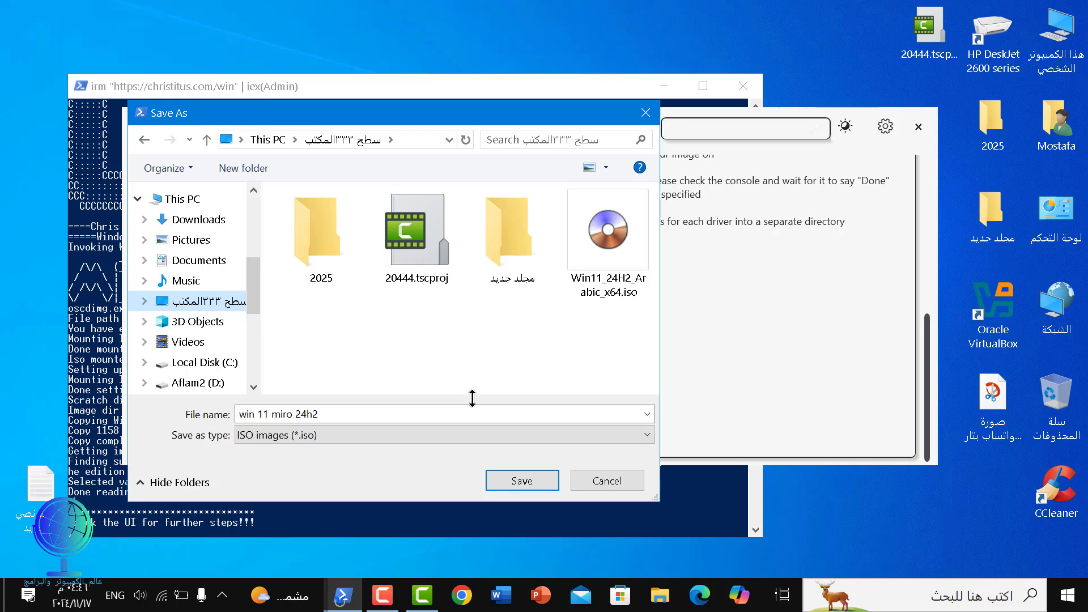
pyautogui.click(521, 480)
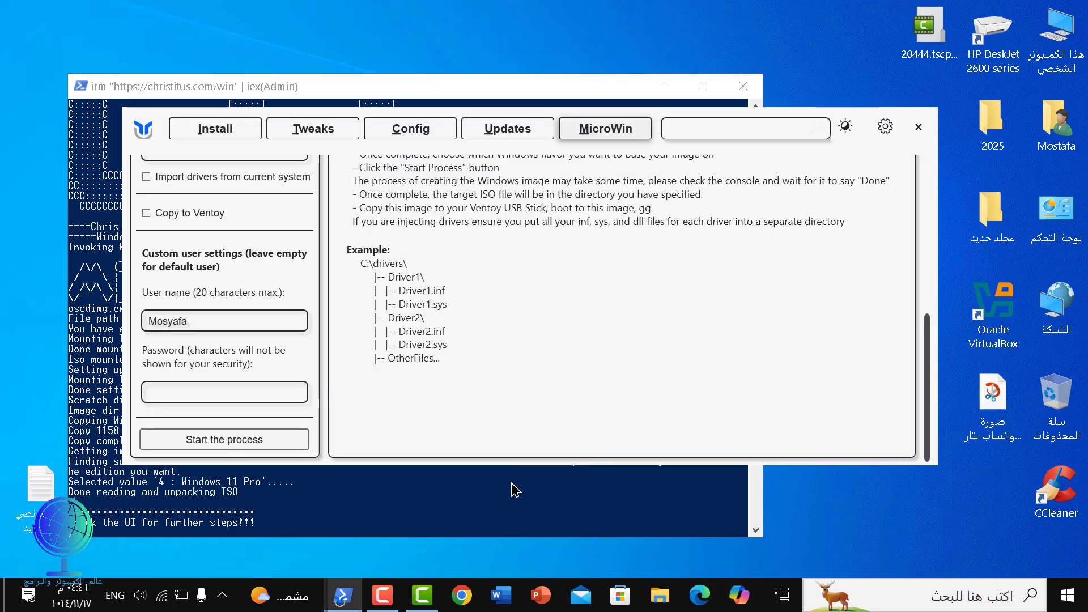
pyautogui.click(271, 442)
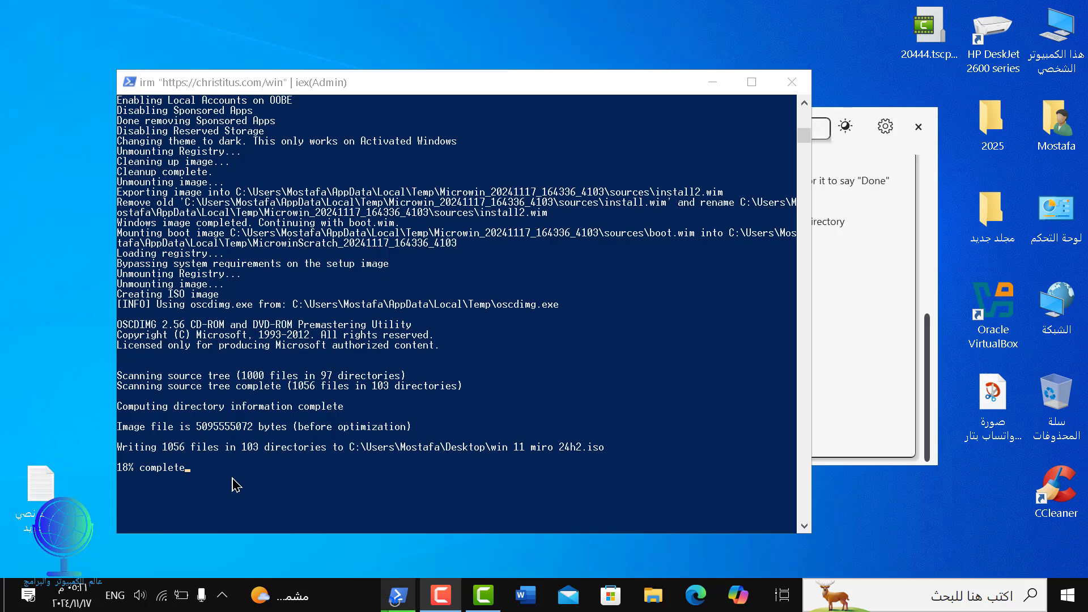
# Follow the ISO creation in the console, acknowledge the Winutil completion message, and close the utility and PowerShell windows.
pyautogui.click(181, 472)
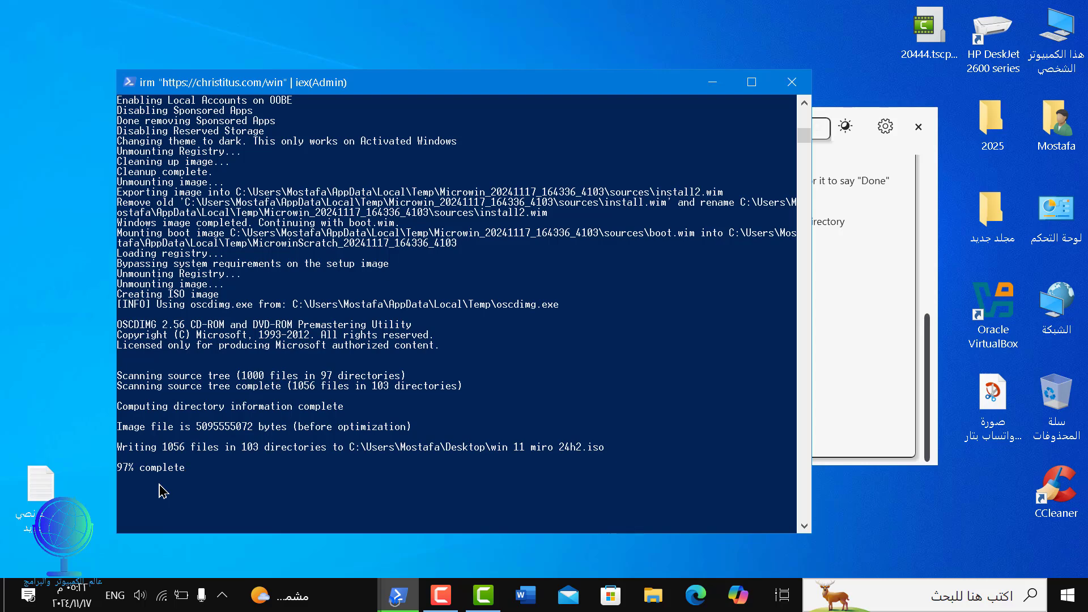
pyautogui.click(380, 57)
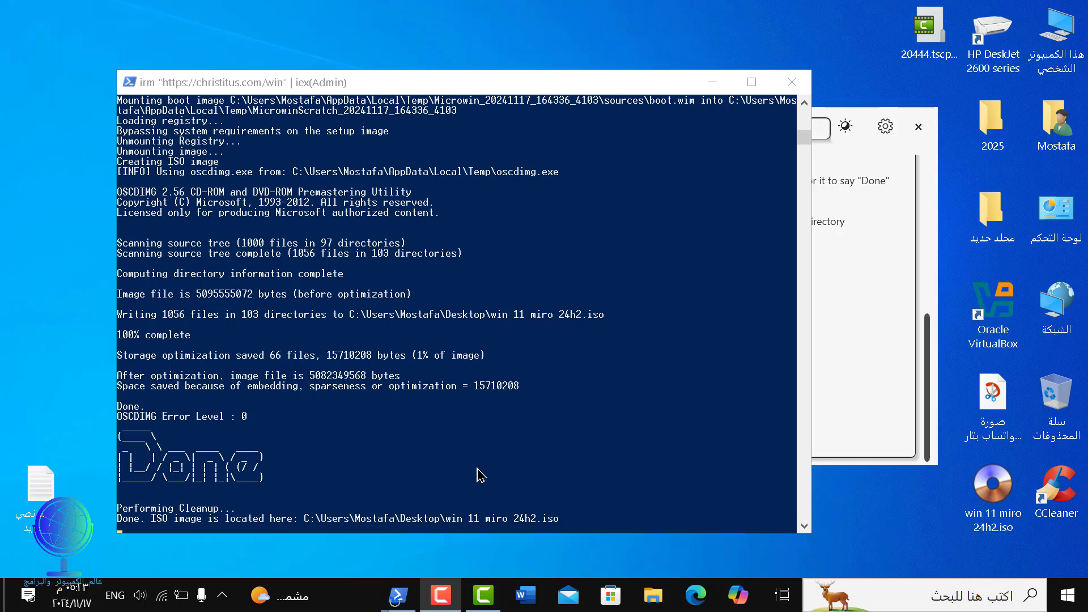
pyautogui.moveTo(398, 595)
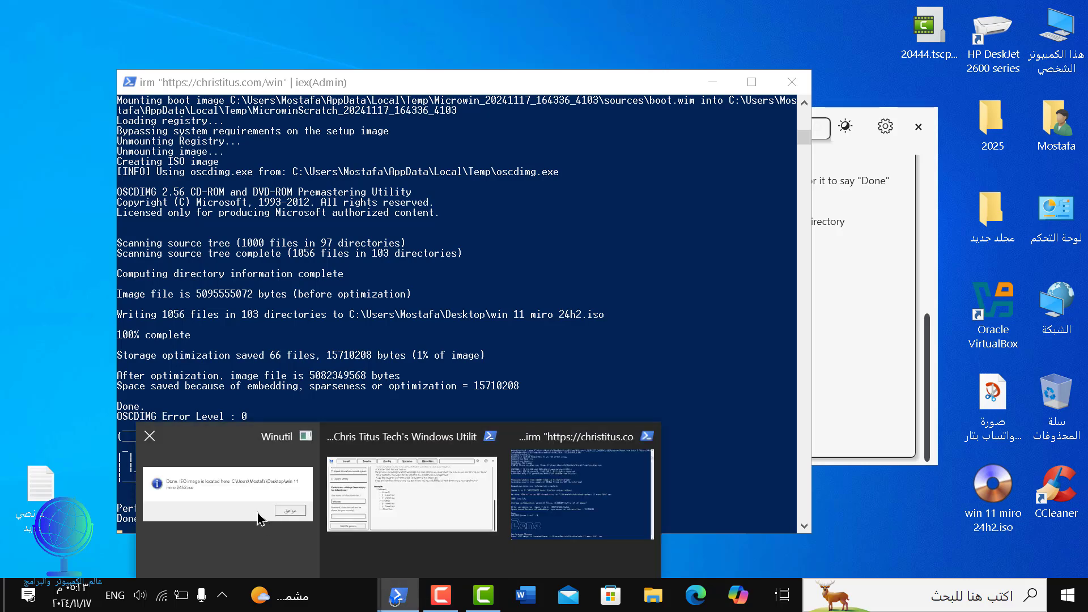
pyautogui.click(242, 502)
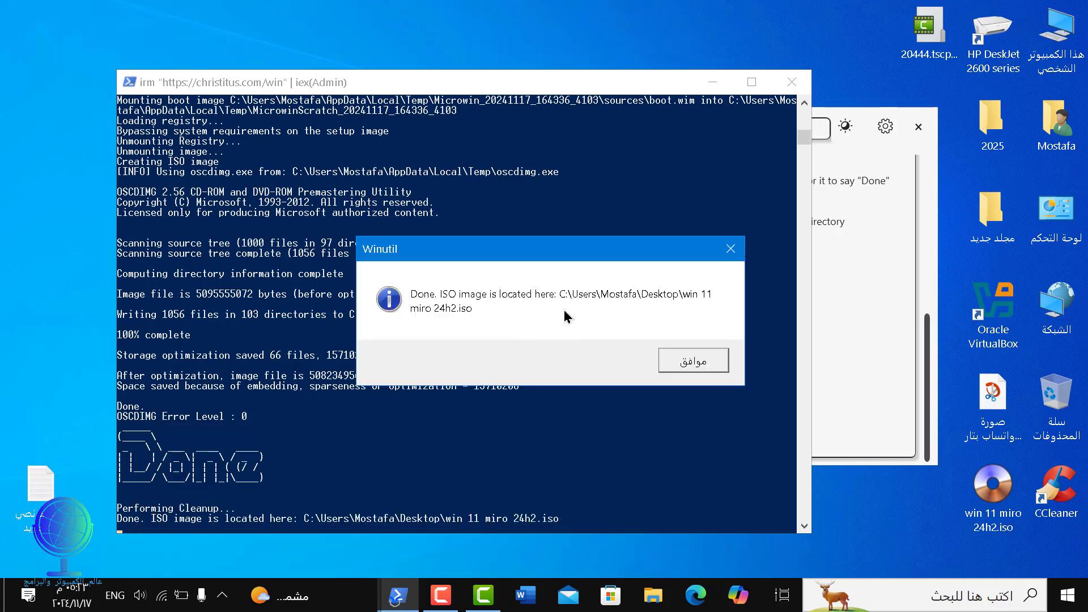
pyautogui.moveTo(560, 256); pyautogui.dragTo(451, 215)
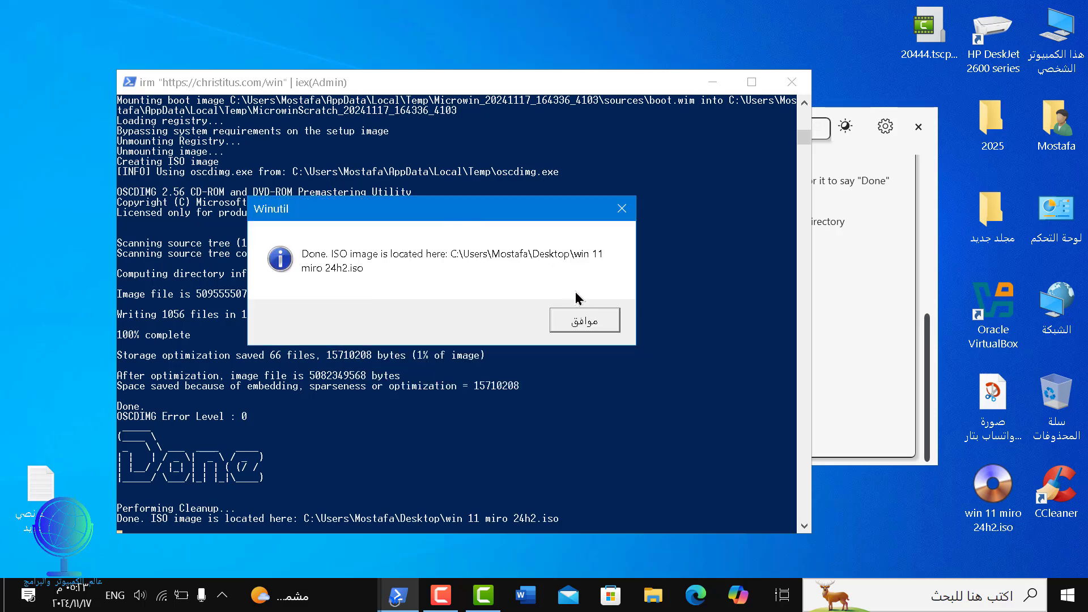
pyautogui.click(578, 322)
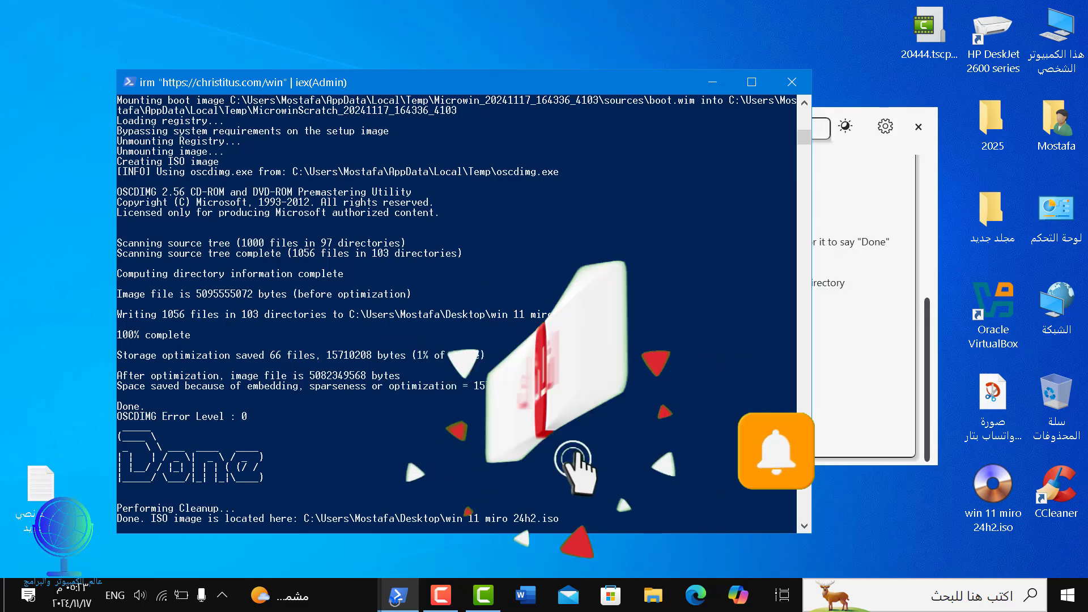
pyautogui.click(791, 84)
pyautogui.click(791, 84)
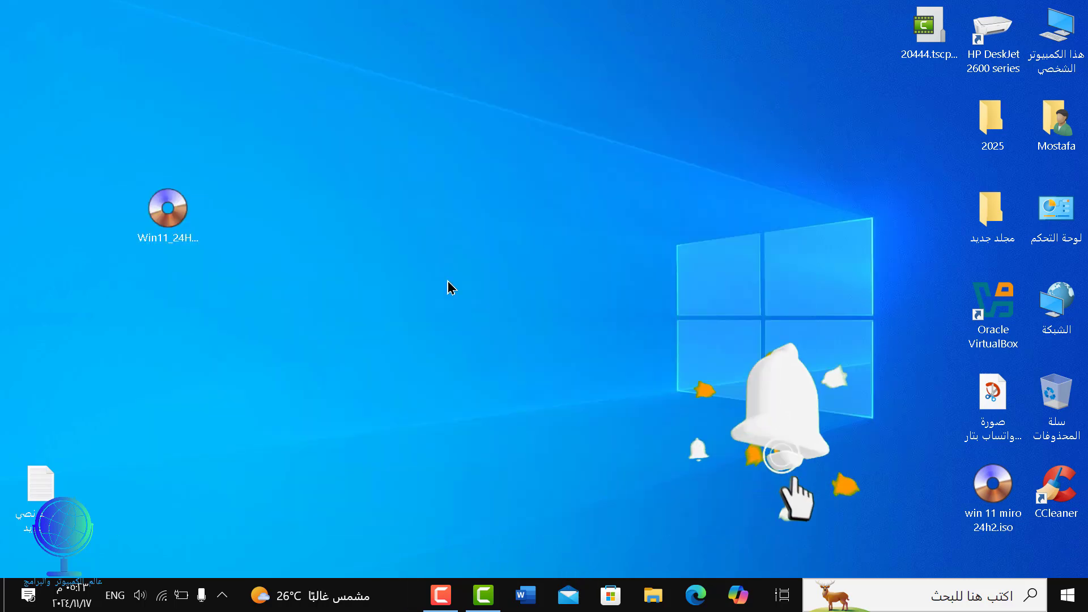
# Place win 11 miro 24h2.iso beside Win11_24H2_Arabic_x64.iso on the desktop and compare their file sizes.
pyautogui.moveTo(1003, 506); pyautogui.dragTo(301, 224)
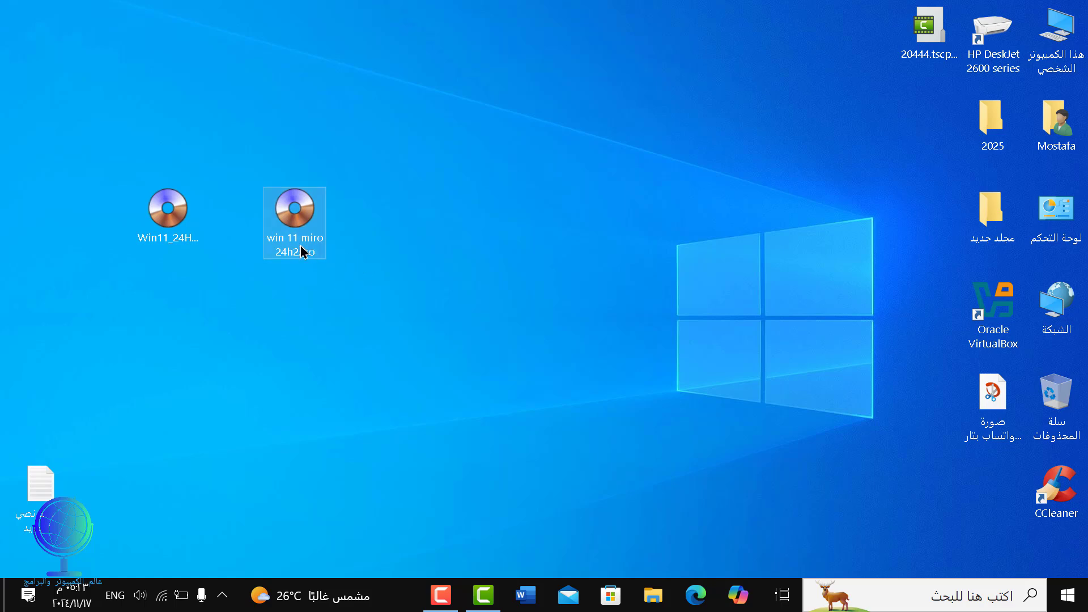
pyautogui.moveTo(300, 227)
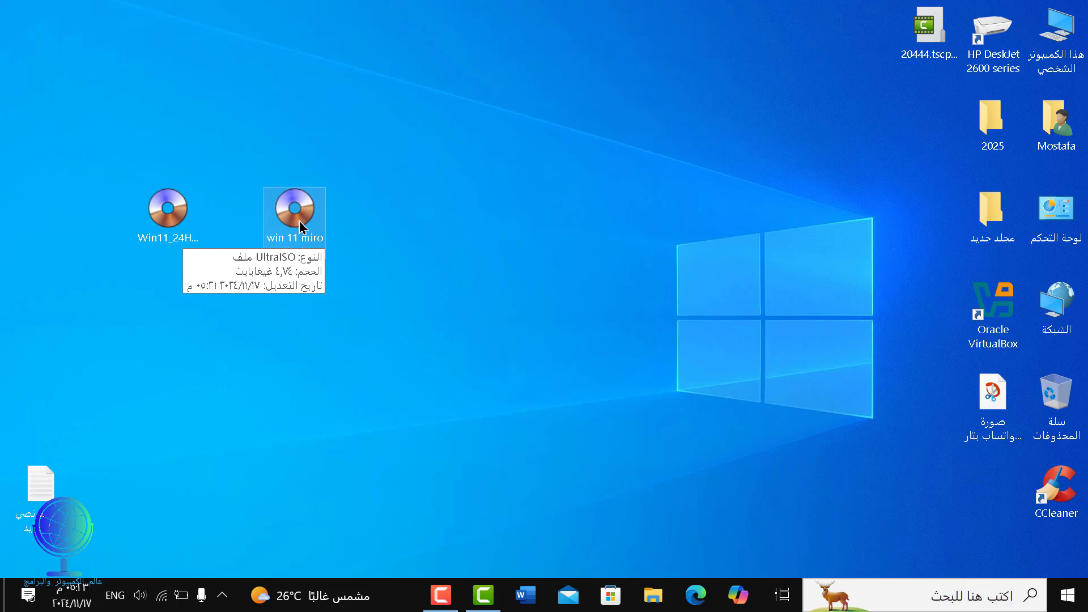
pyautogui.click(157, 214)
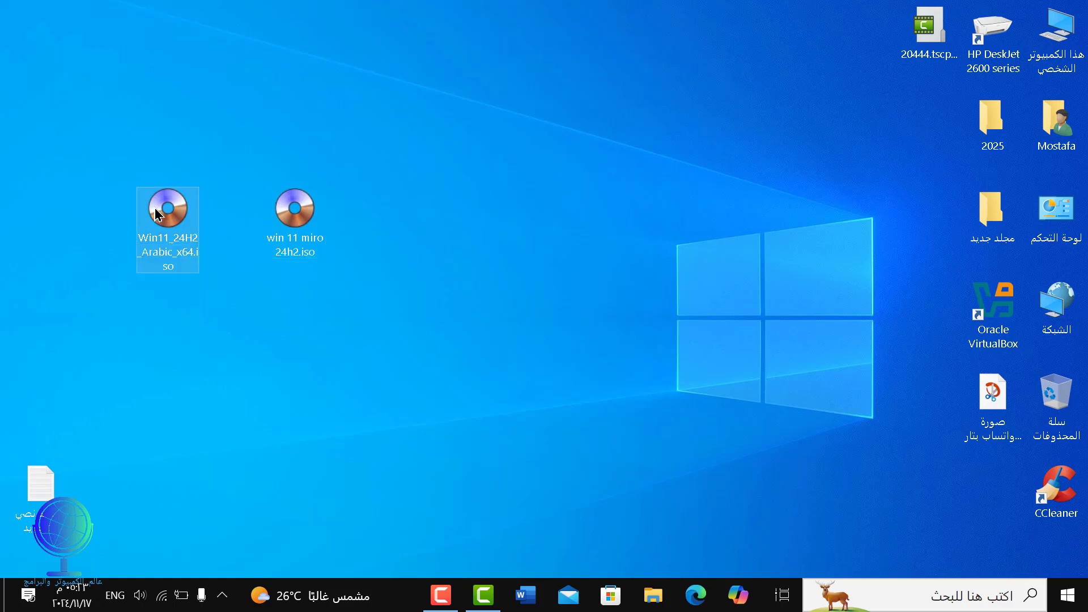
pyautogui.rightClick(187, 216)
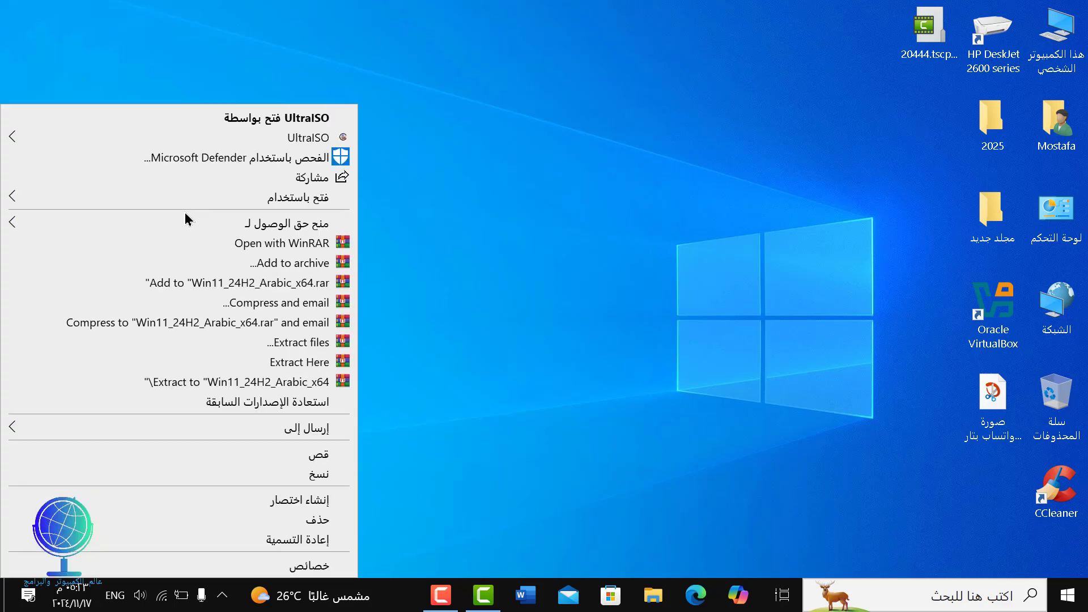
pyautogui.click(318, 566)
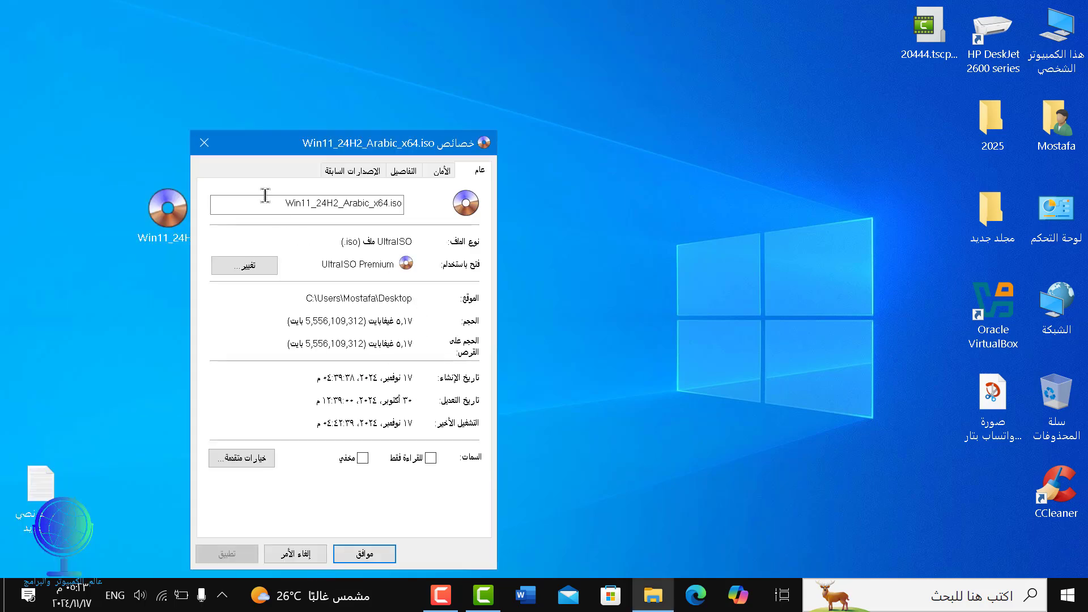
pyautogui.click(205, 144)
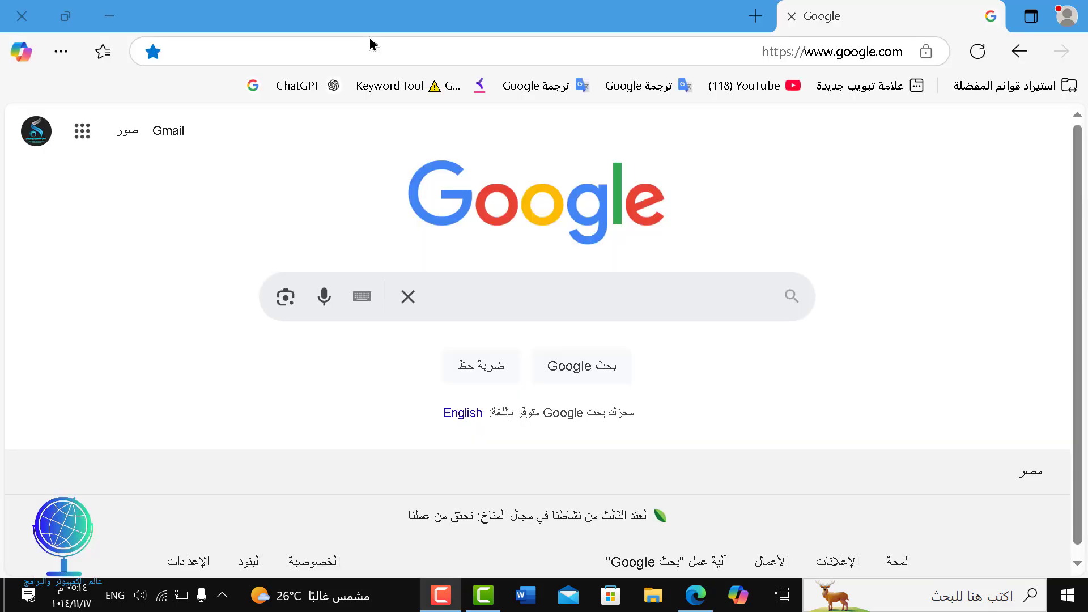
# Switch to Microsoft Edge and search Google for "rufus".
pyautogui.click(570, 301)
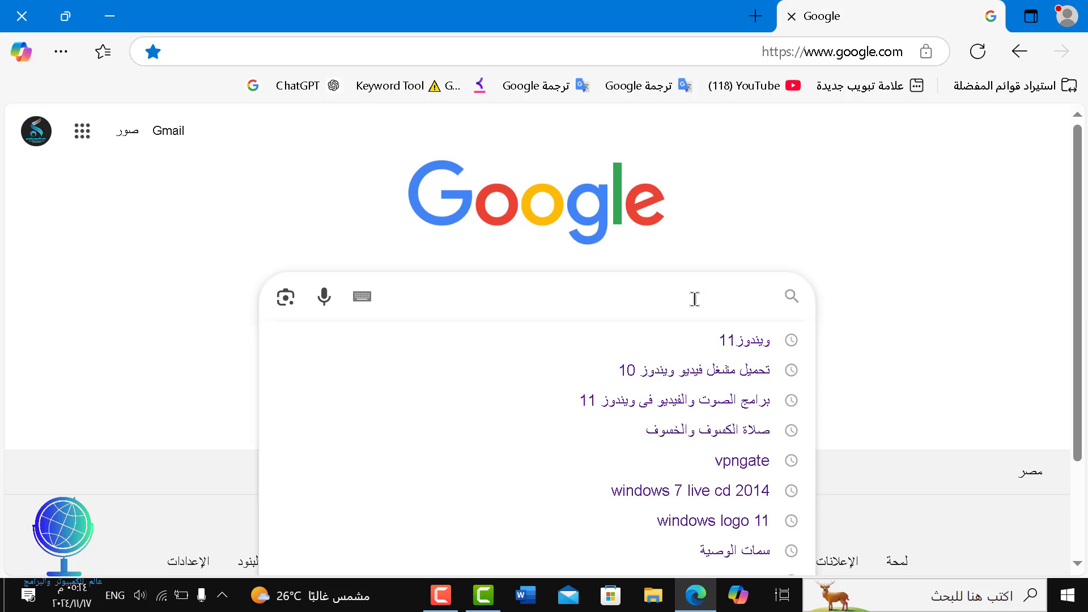
pyautogui.write('ru')
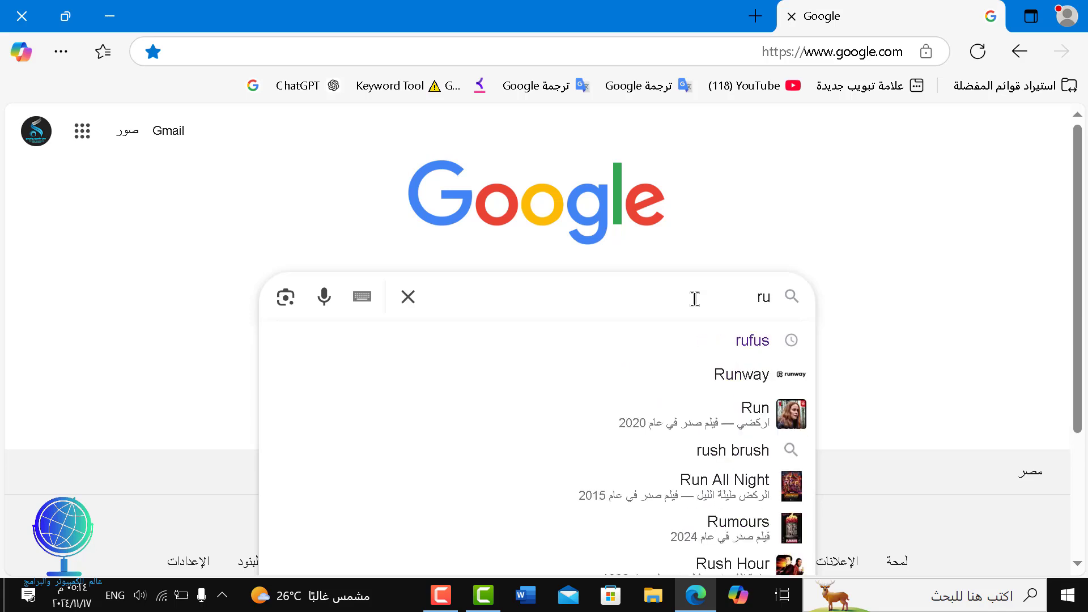
pyautogui.write('fu')
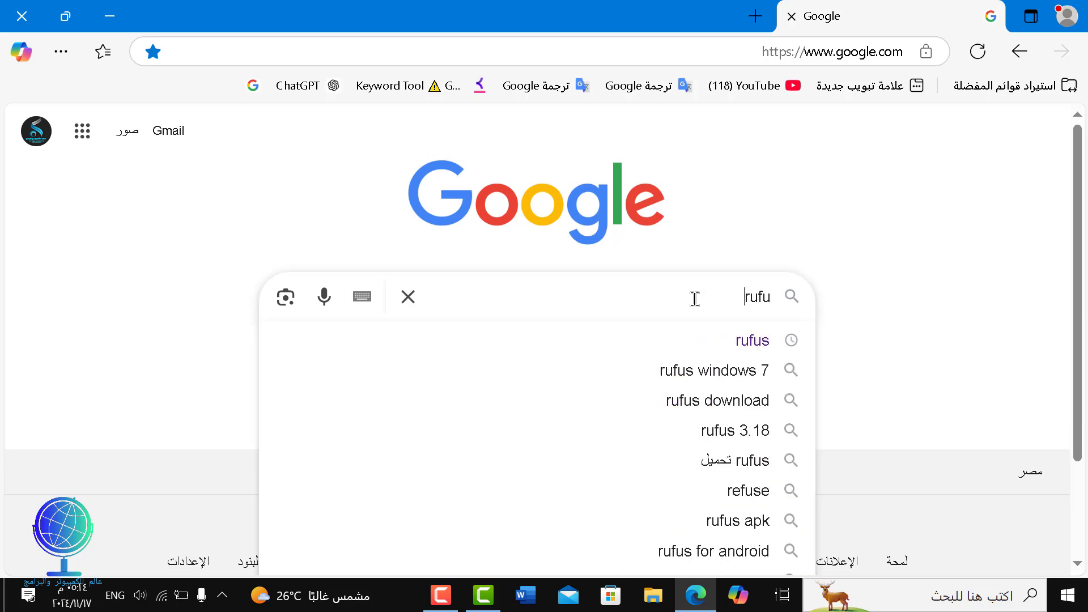
pyautogui.click(749, 342)
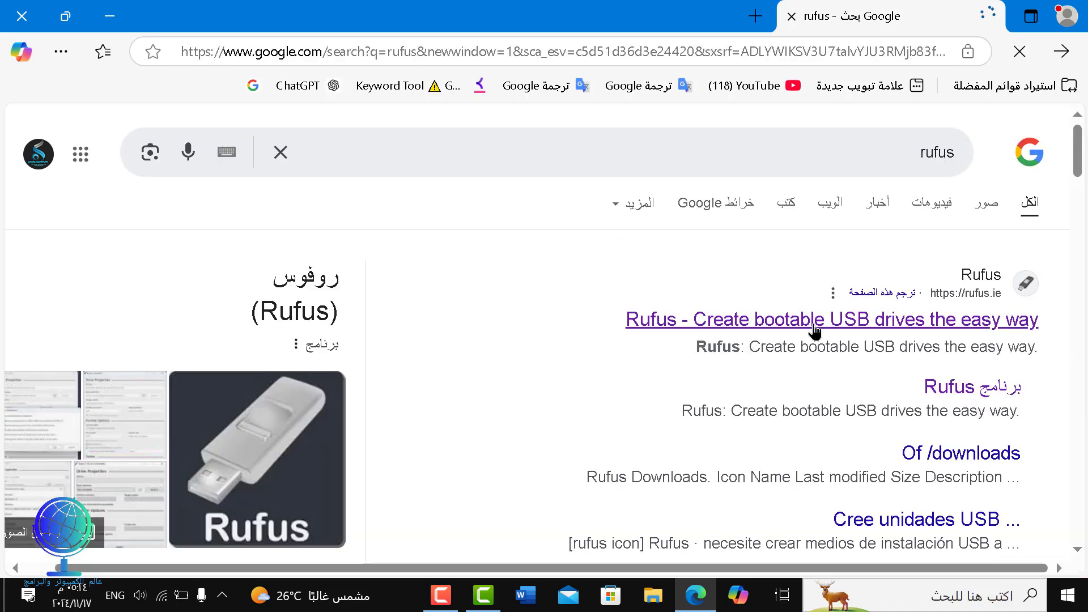
# Open the official Rufus website from the results and download the standard Windows x64 build, rufus-4.6.exe, dismissing the advertisement.
pyautogui.click(815, 326)
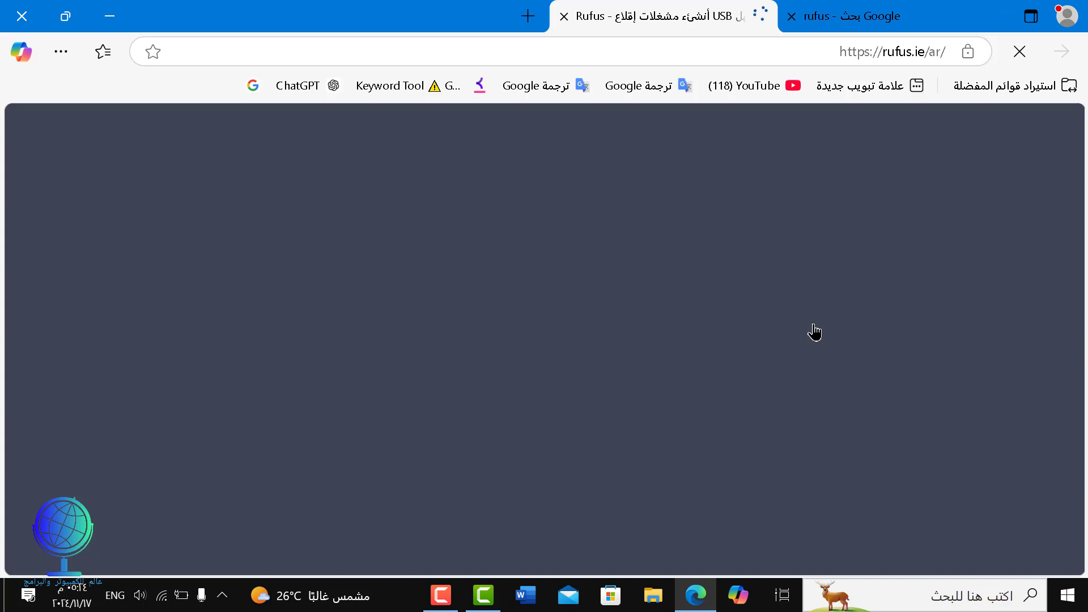
pyautogui.scroll(-15, 816, 332)
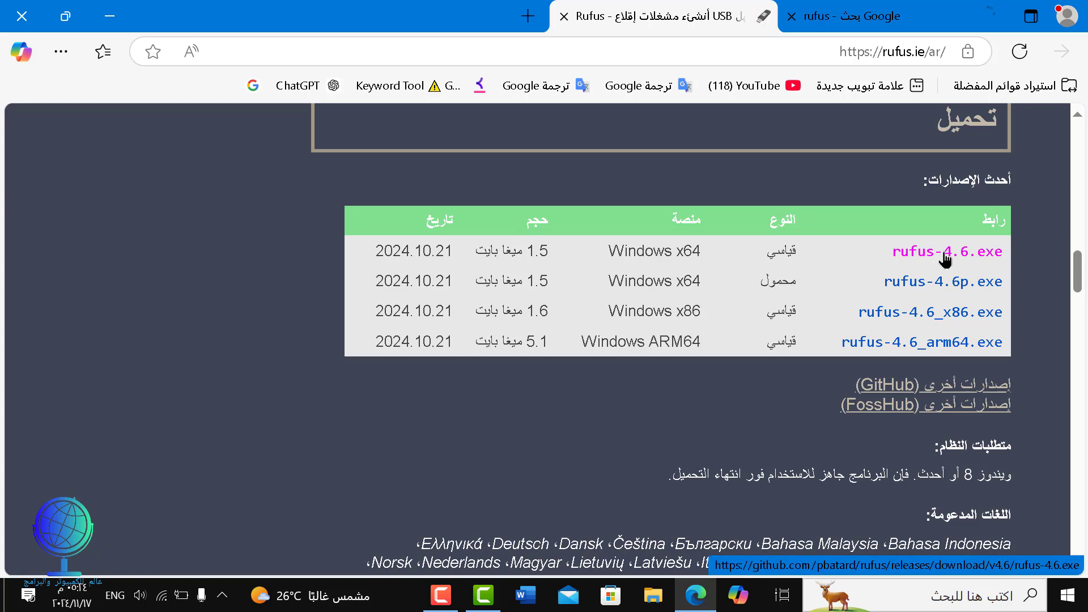
pyautogui.click(945, 258)
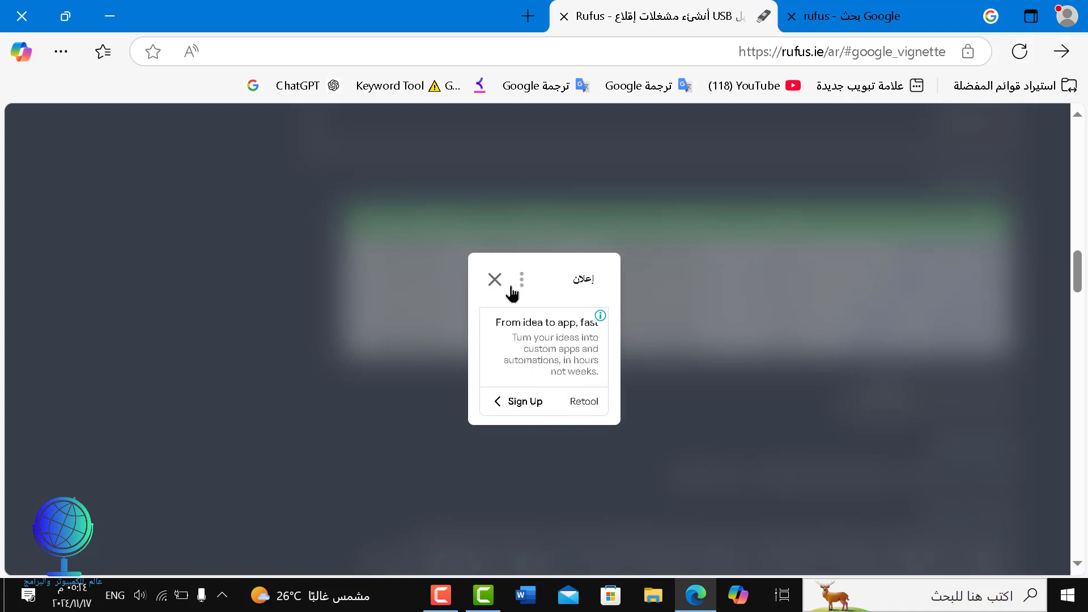
pyautogui.click(495, 280)
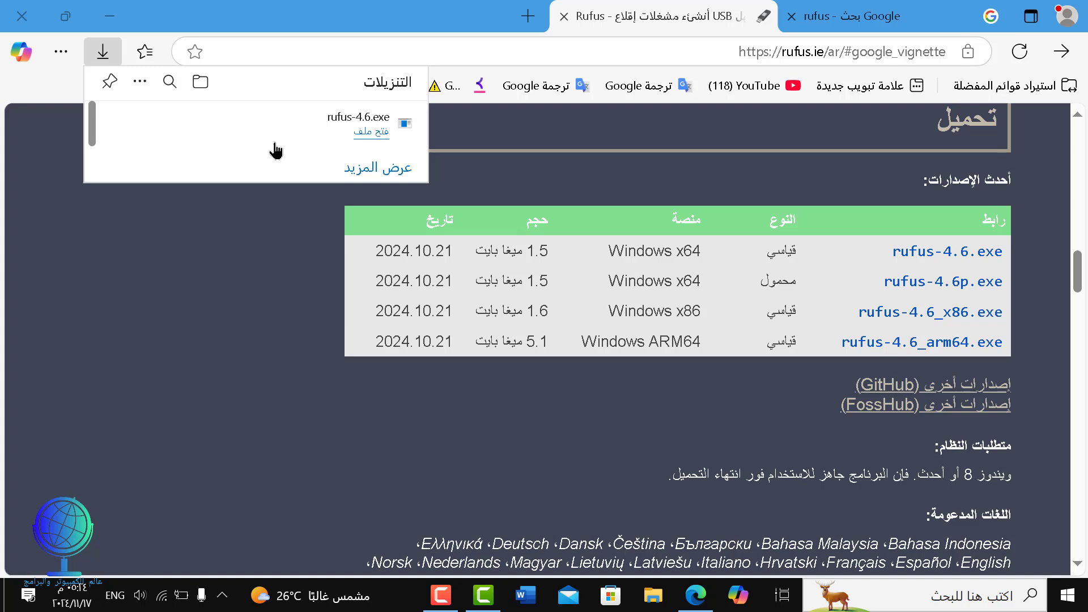
# Launch the downloaded rufus-4.6.exe, minimize the browser, and reposition the Rufus window on the desktop.
pyautogui.click(368, 136)
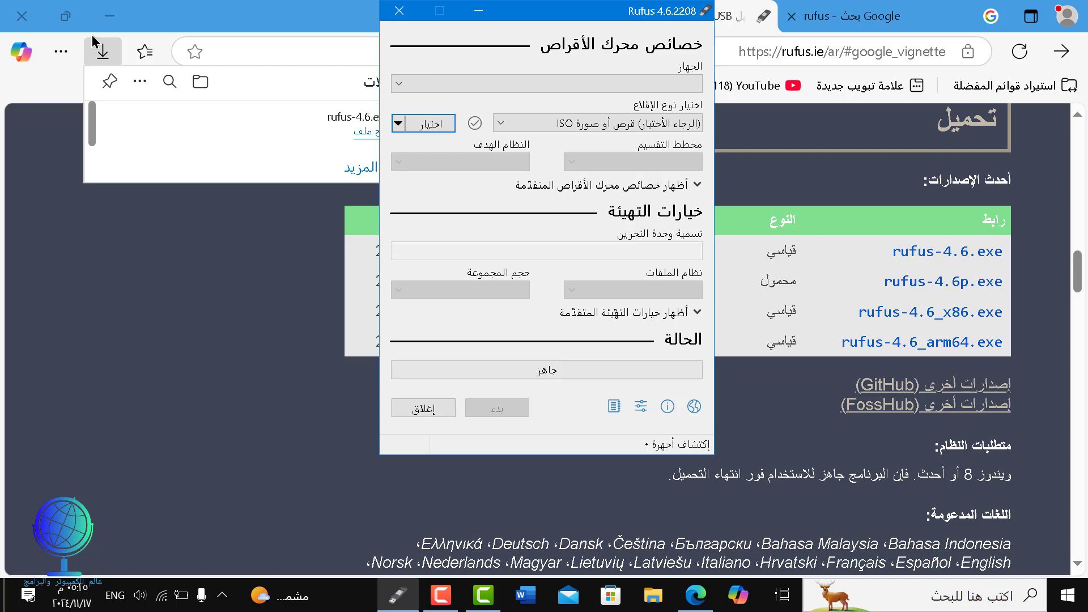
pyautogui.click(112, 18)
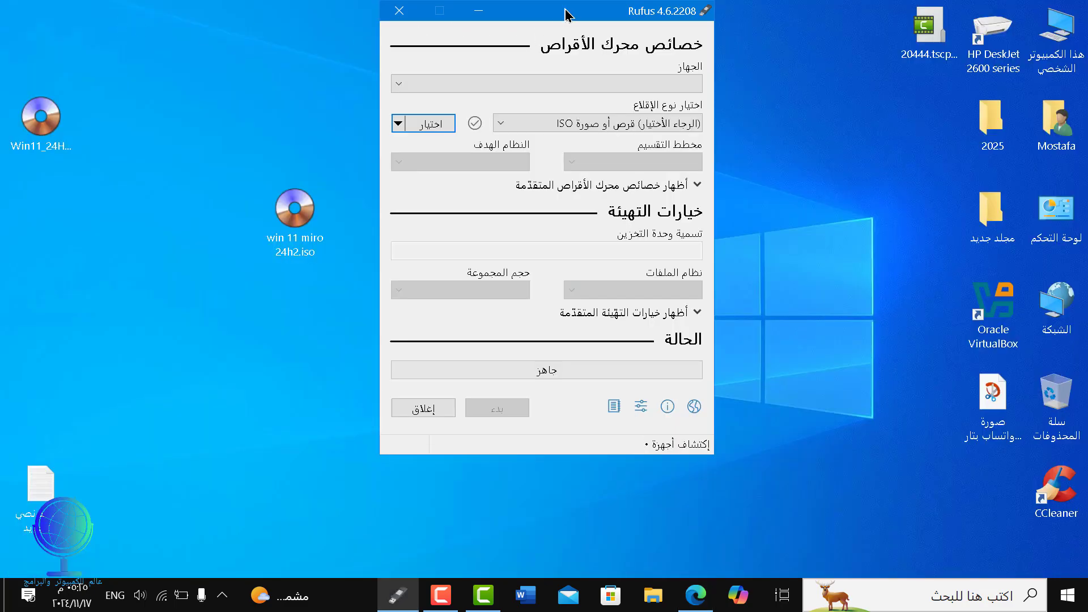
pyautogui.moveTo(565, 12); pyautogui.dragTo(543, 79)
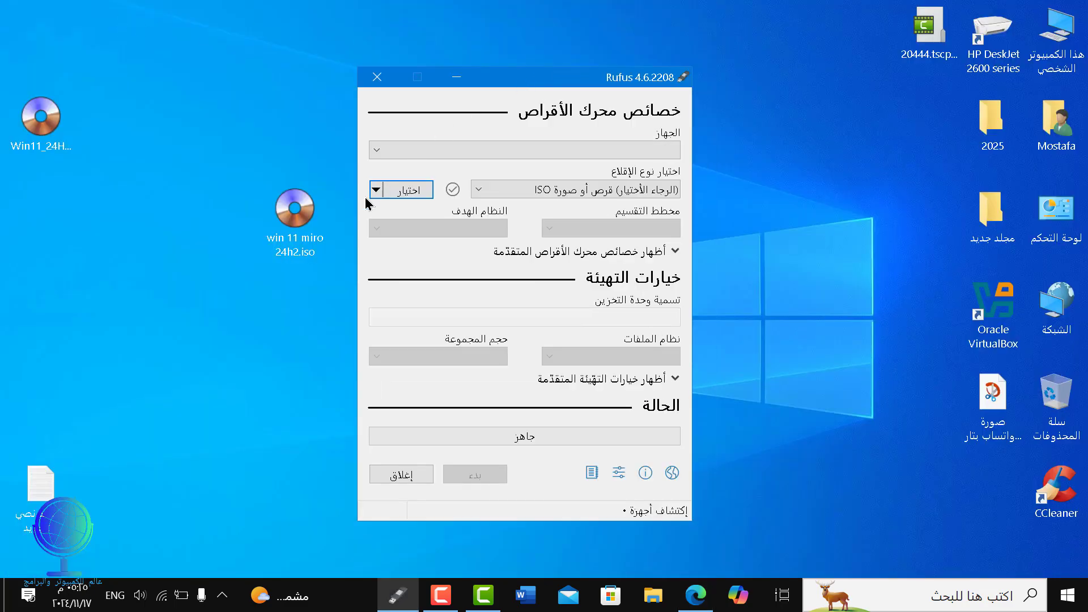
# Load win 11 miro 24h2.iso from the desktop as the boot image for the DVD_ROM (O:) USB drive.
pyautogui.click(418, 190)
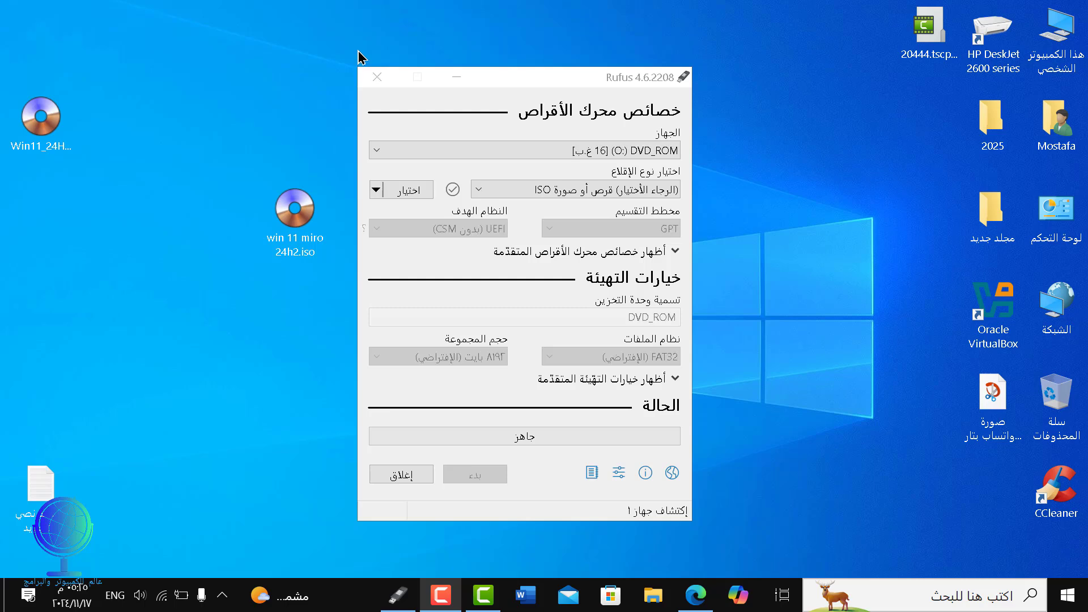
pyautogui.click(376, 189)
pyautogui.click(407, 189)
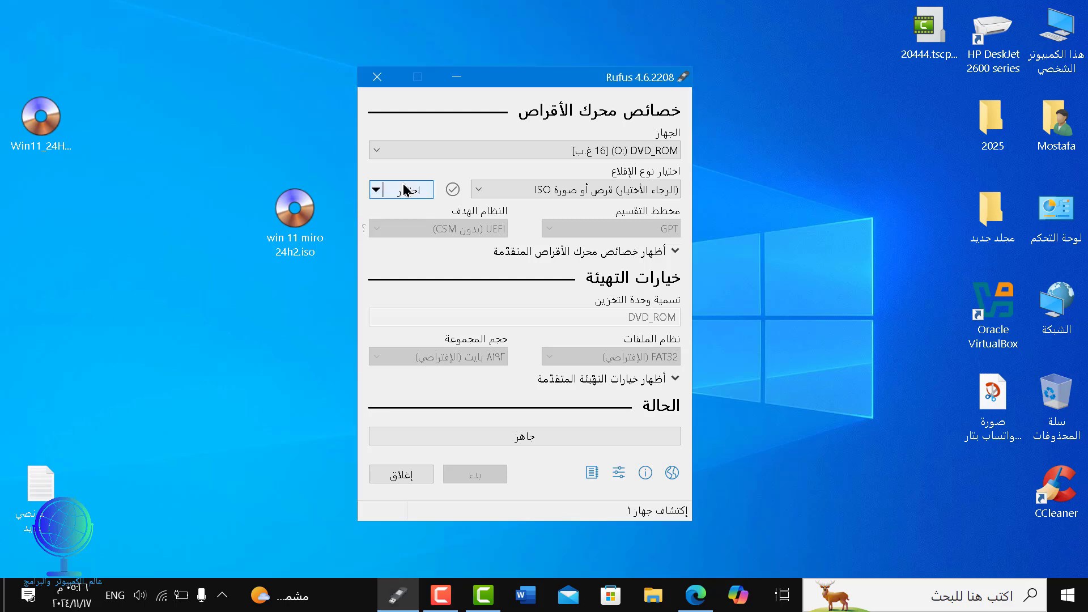
pyautogui.click(408, 194)
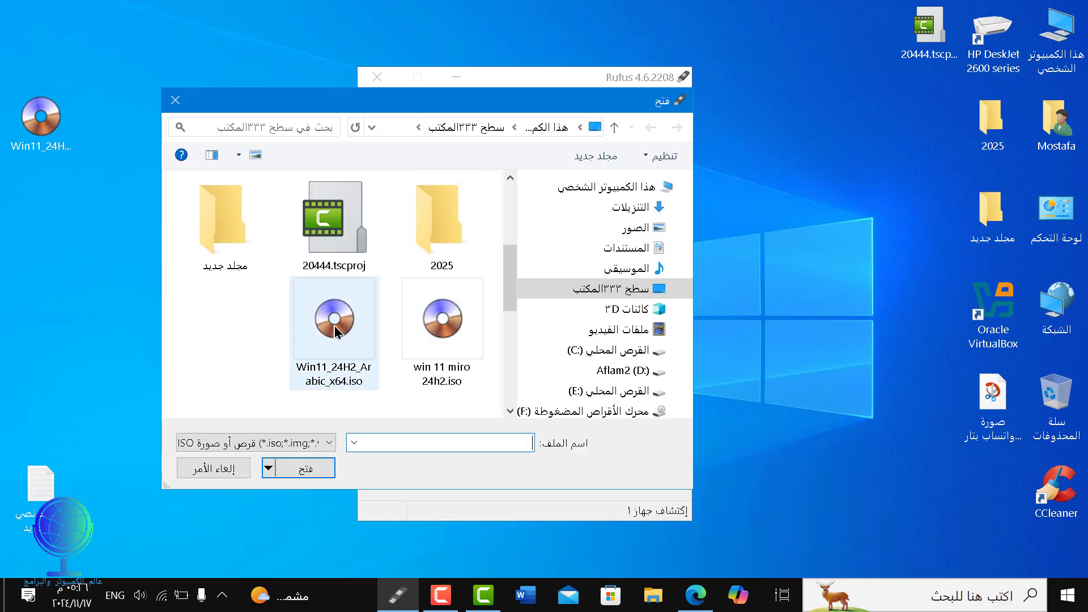
pyautogui.click(443, 326)
pyautogui.click(328, 466)
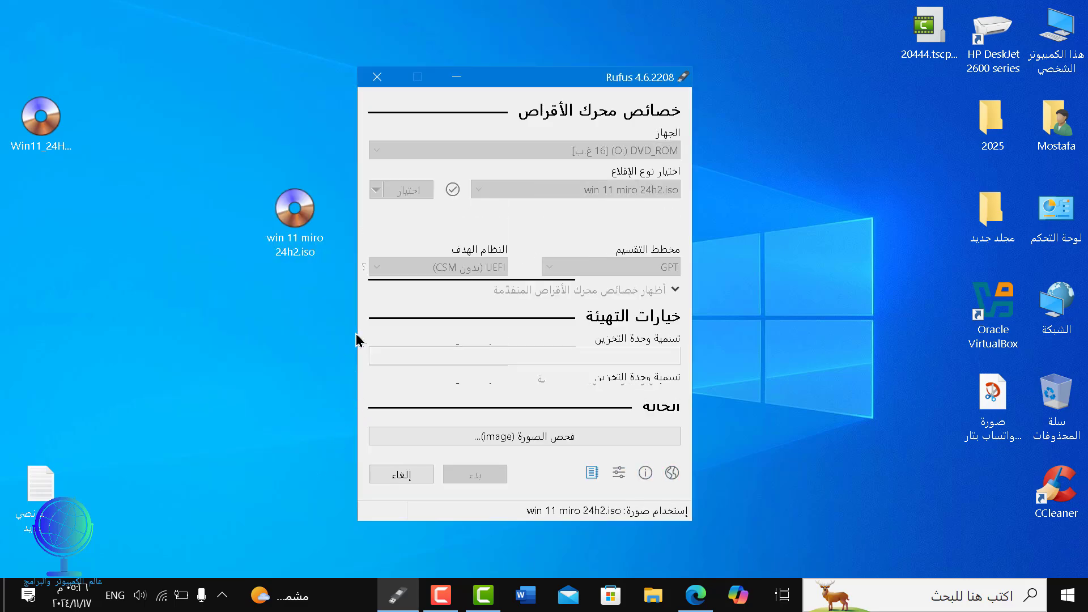
# Try the MBR partition scheme and set it back to GPT.
pyautogui.click(629, 271)
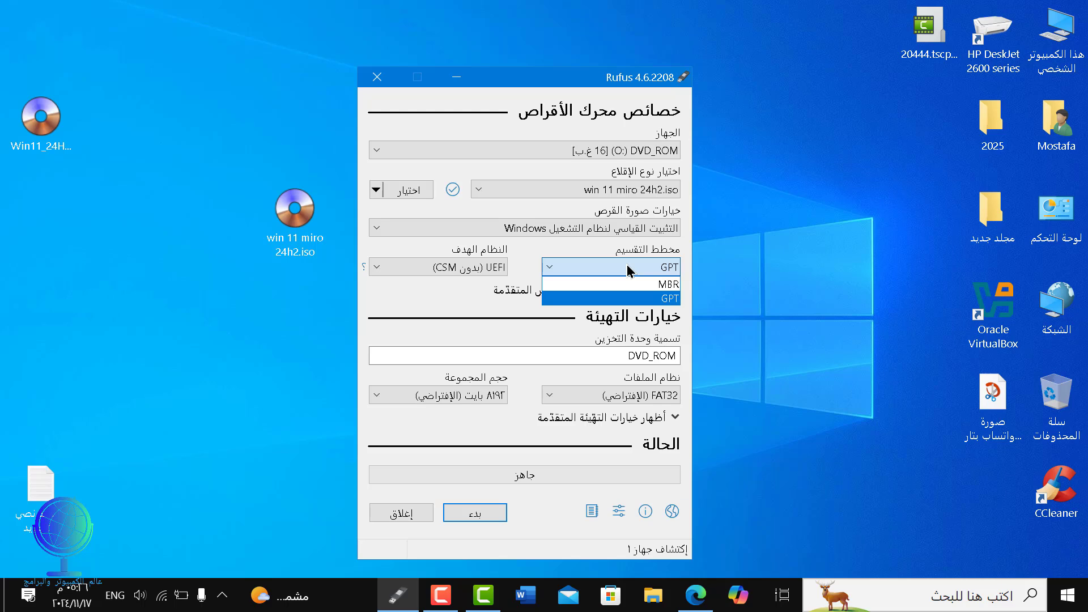
pyautogui.click(658, 299)
pyautogui.click(661, 271)
pyautogui.click(662, 283)
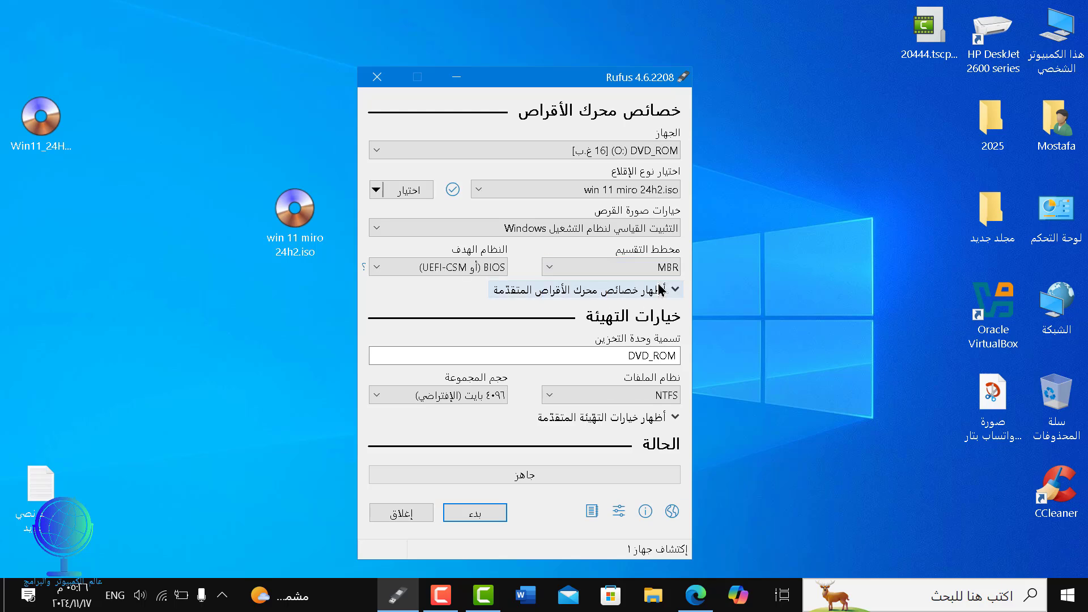
pyautogui.click(656, 272)
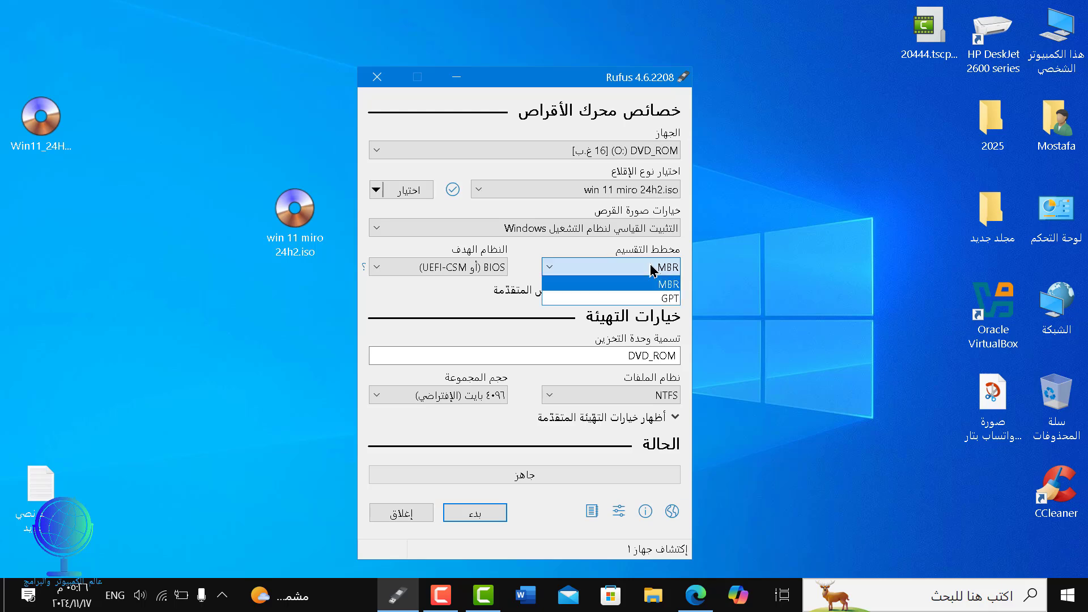
pyautogui.click(650, 298)
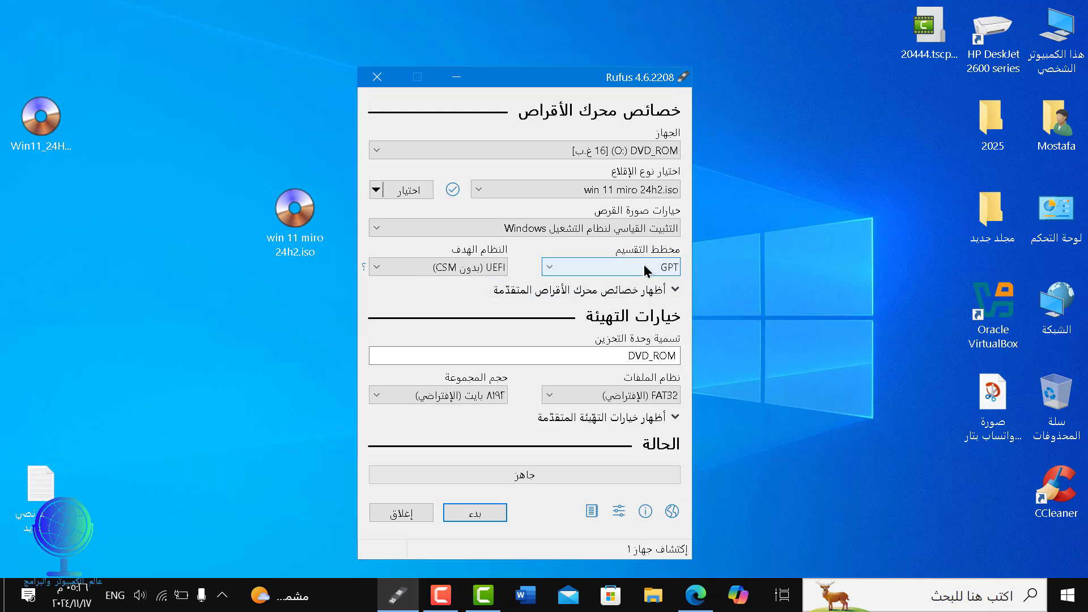
# Write the USB drive with hardware requirements removed and data collection and BitLocker encryption disabled, confirm erasing the drive, and close Rufus.
pyautogui.click(479, 521)
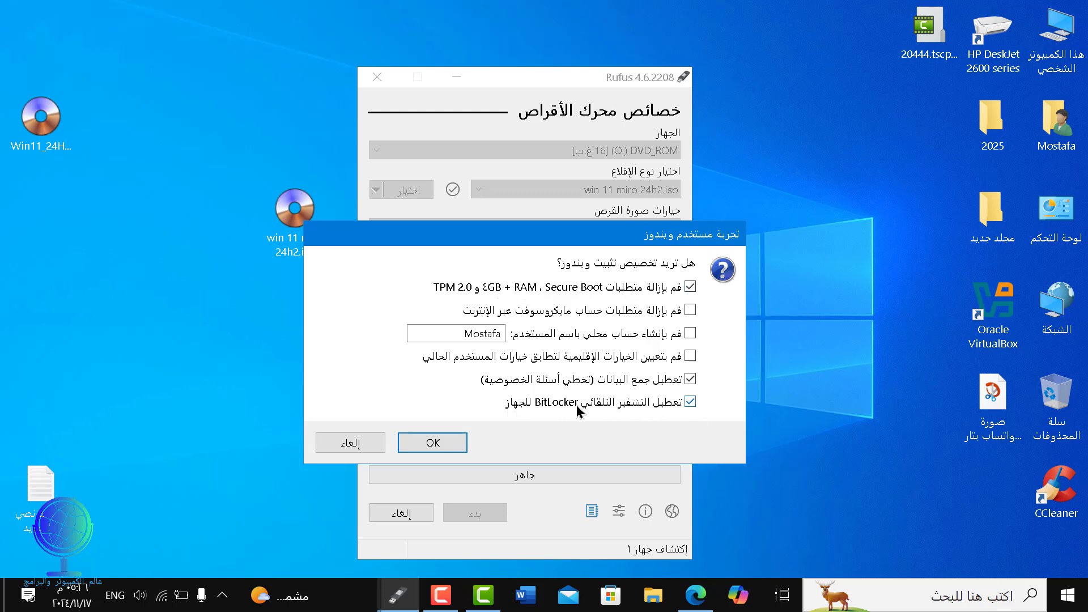
pyautogui.click(454, 446)
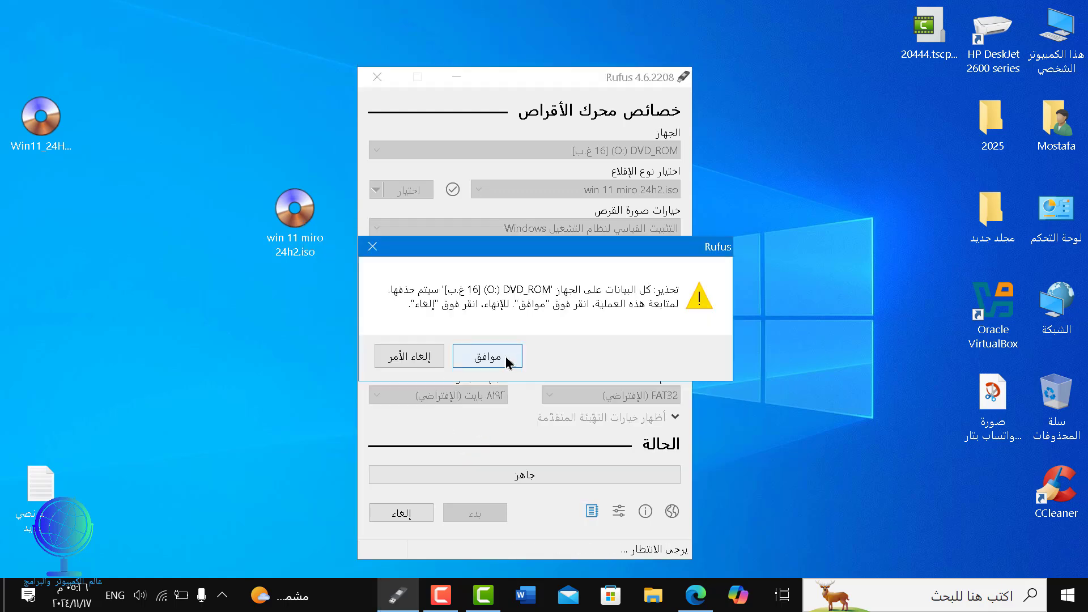
pyautogui.click(506, 361)
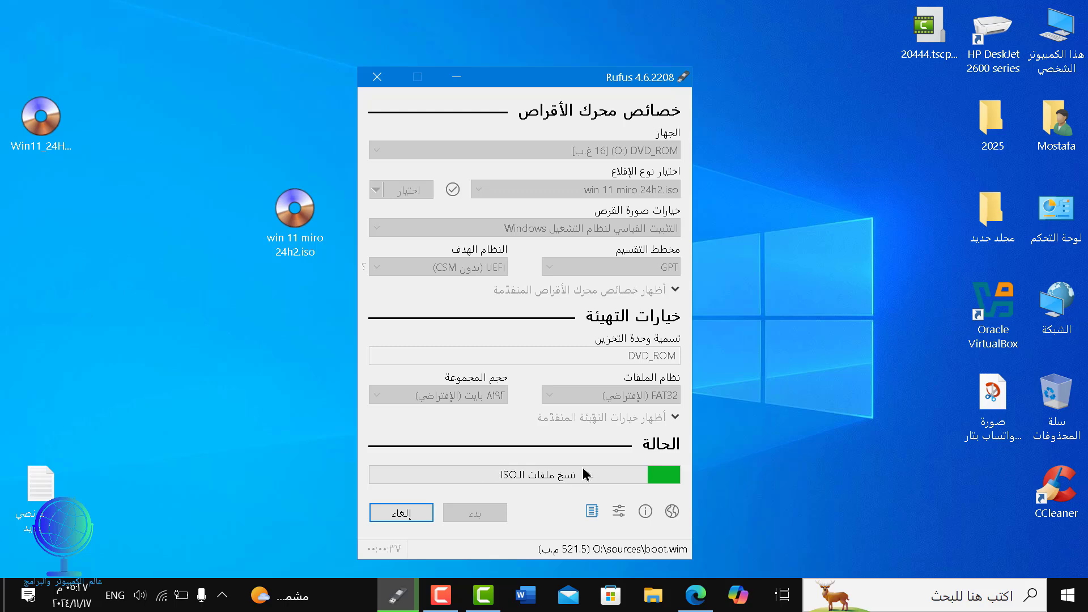
pyautogui.click(372, 49)
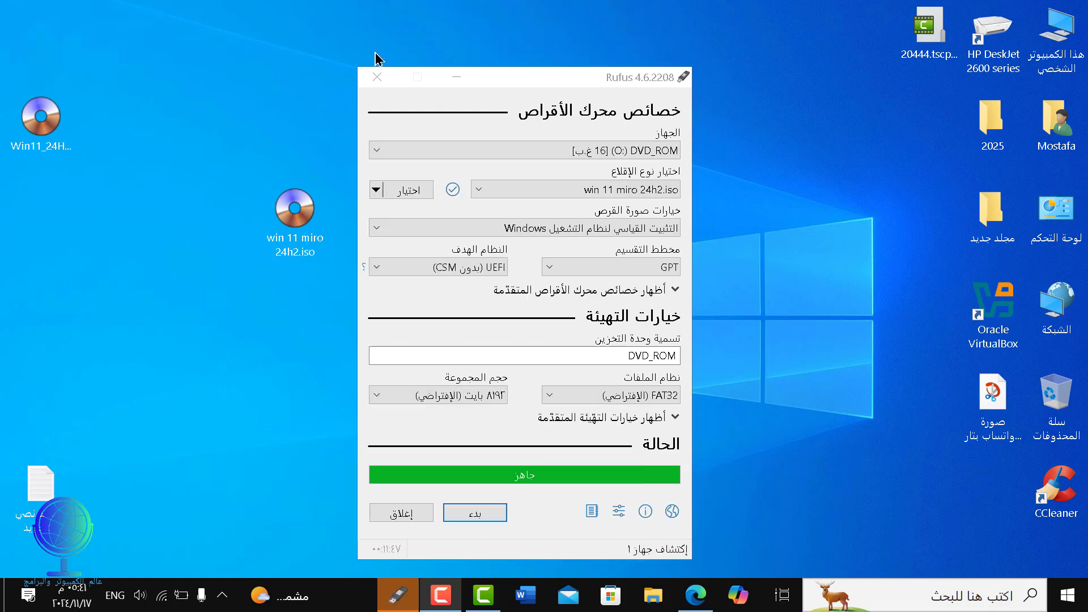
pyautogui.click(400, 518)
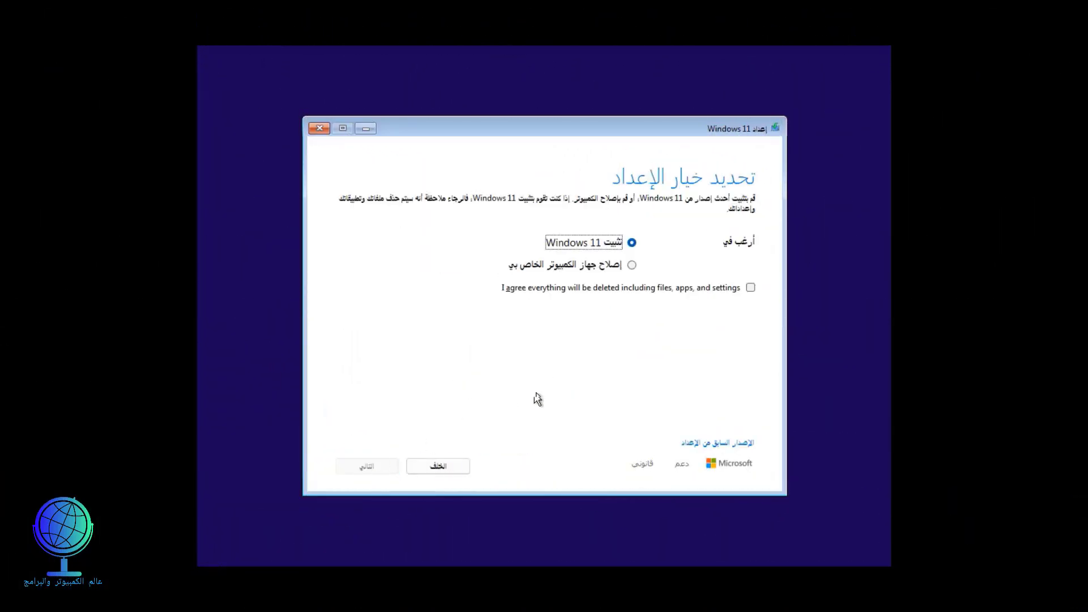
# In Windows 11 Setup, continue with the Windows 11 installation option and install to the unallocated space on disk 0.
pyautogui.click(438, 466)
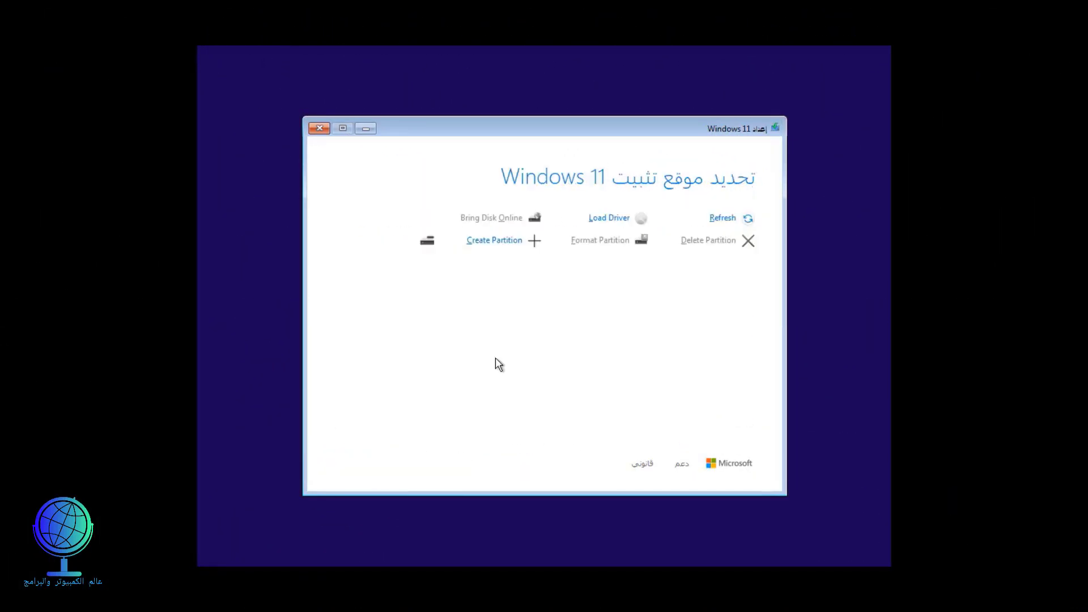
pyautogui.click(512, 304)
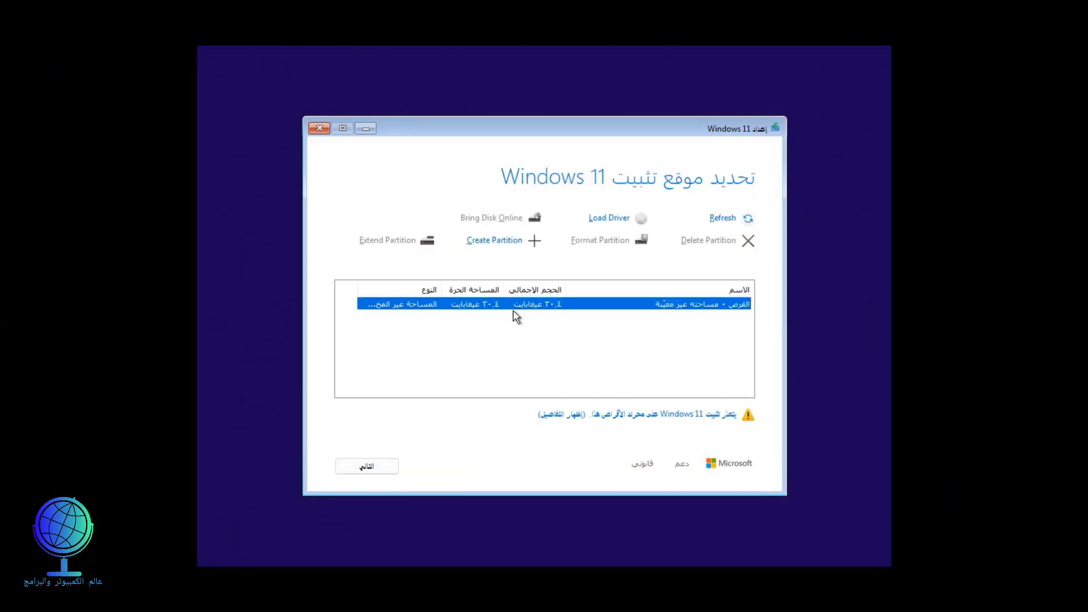
pyautogui.press('Return')
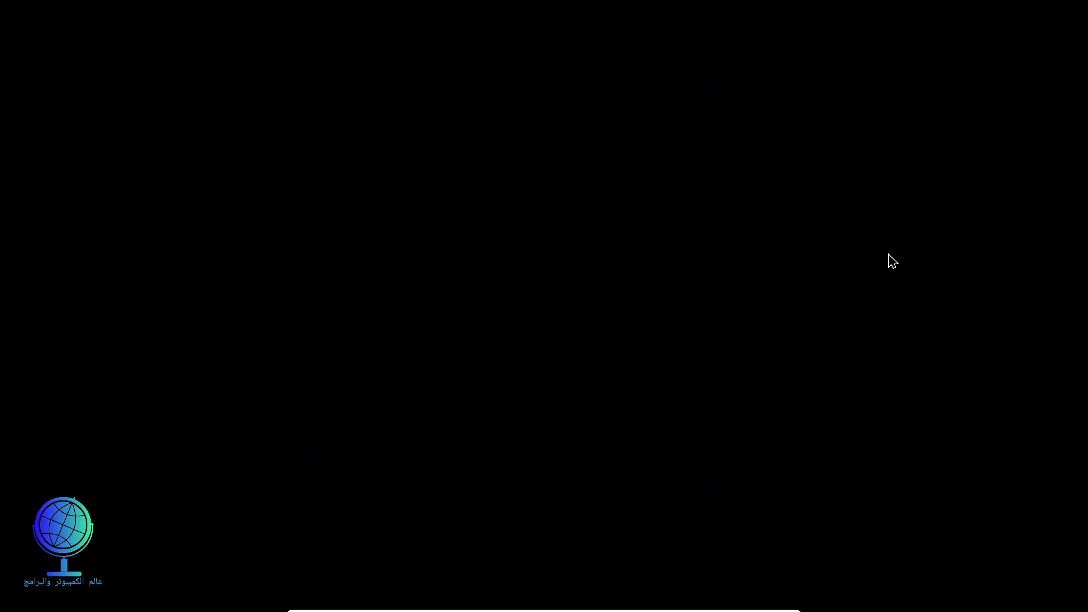
# Check drive C:'s free space under This PC in the installed Windows 11 24H2 MicroWin virtual machine.
pyautogui.press('super')
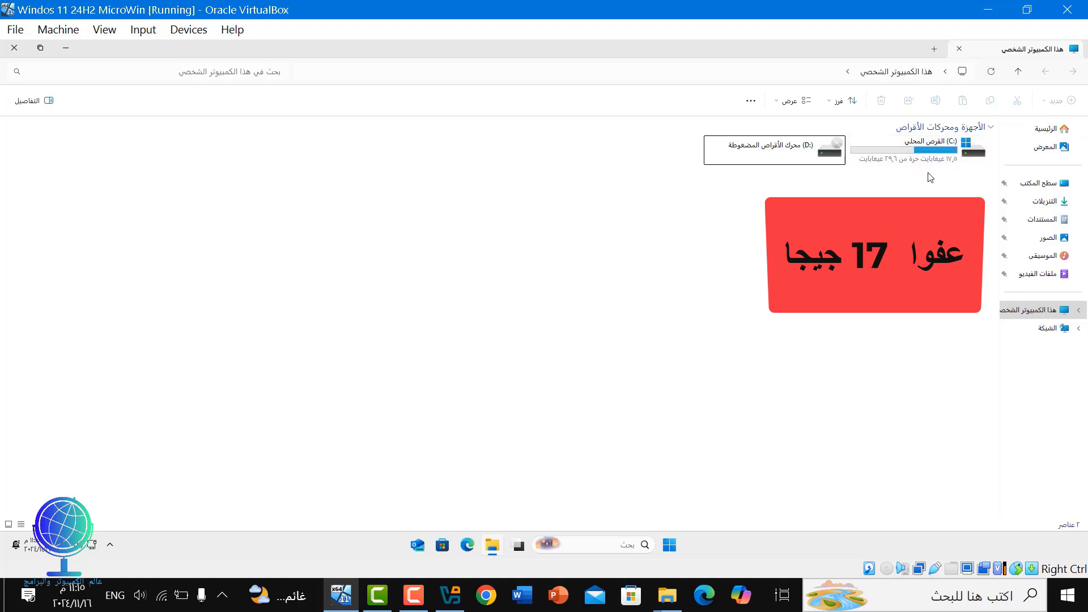
pyautogui.moveTo(930, 151)
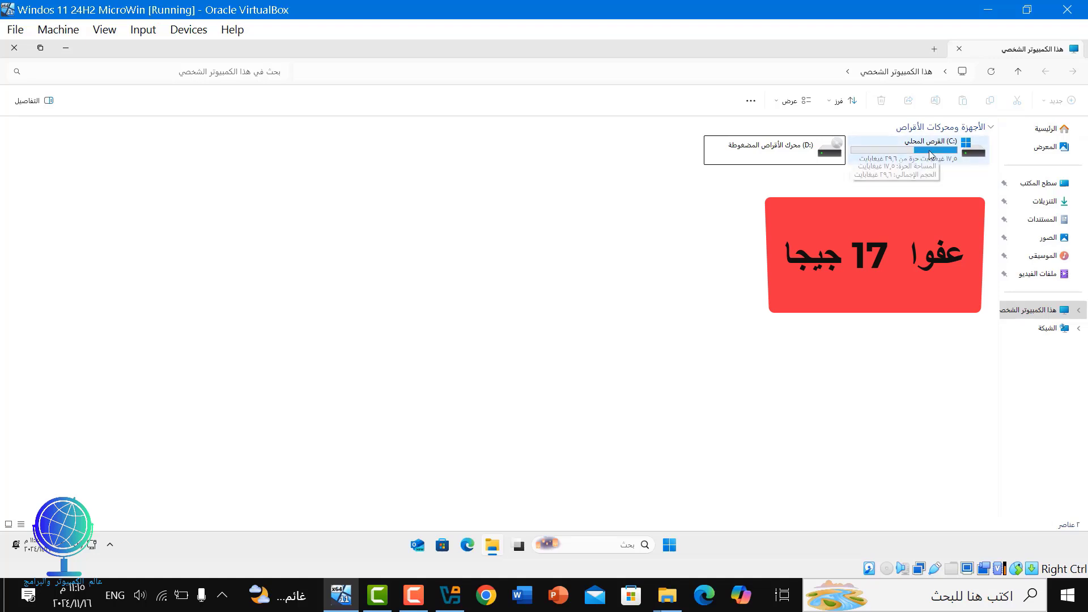